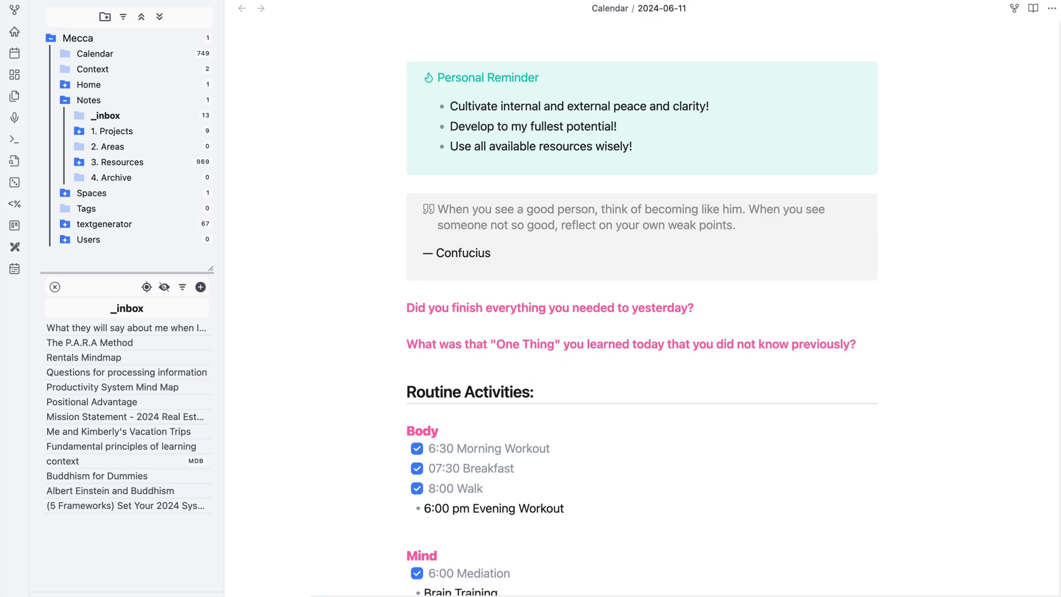
Step: Search the community plugins for "day plann" and open the options of the installed Day Planner plugin
key(ctrl+comma)
click(233, 159)
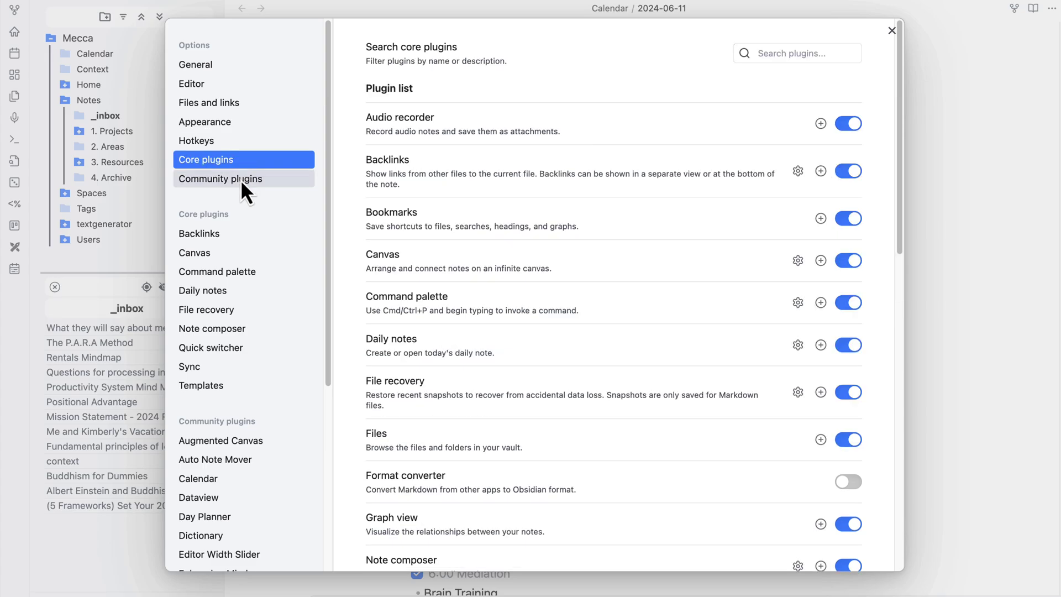
click(241, 179)
click(838, 95)
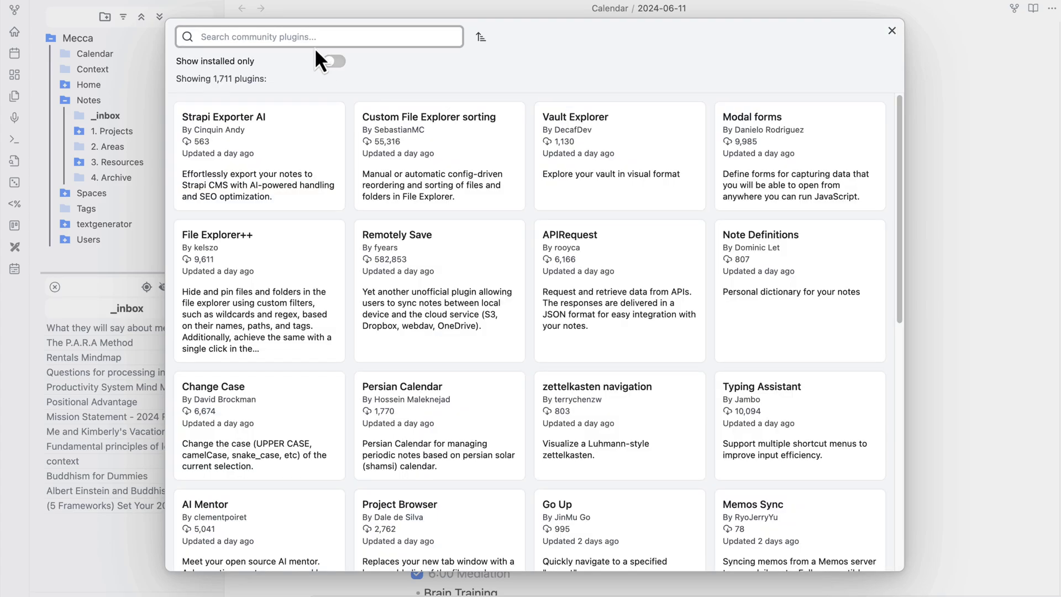
text(day)
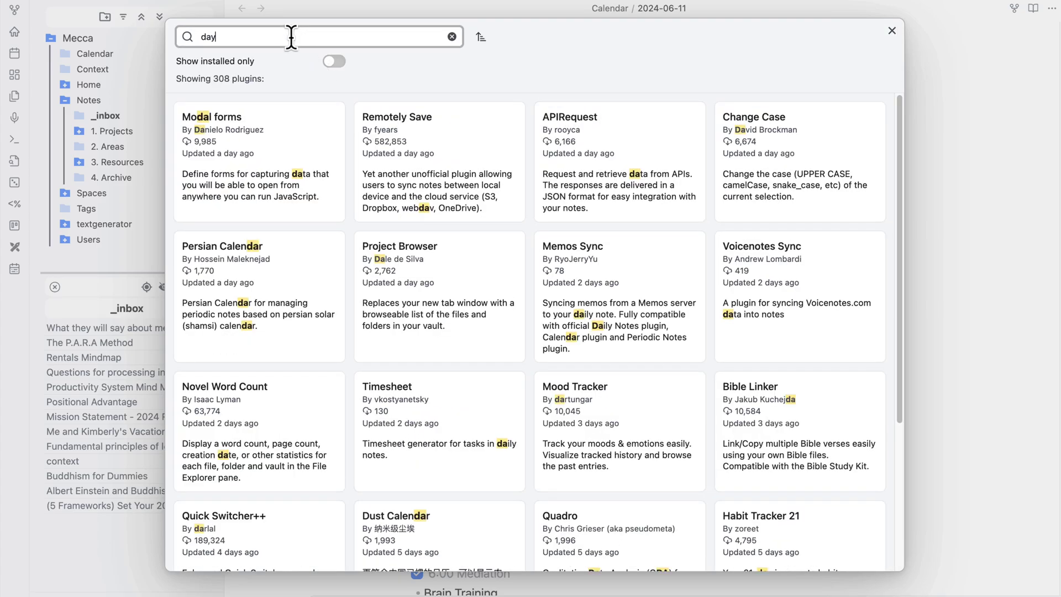
text( plann)
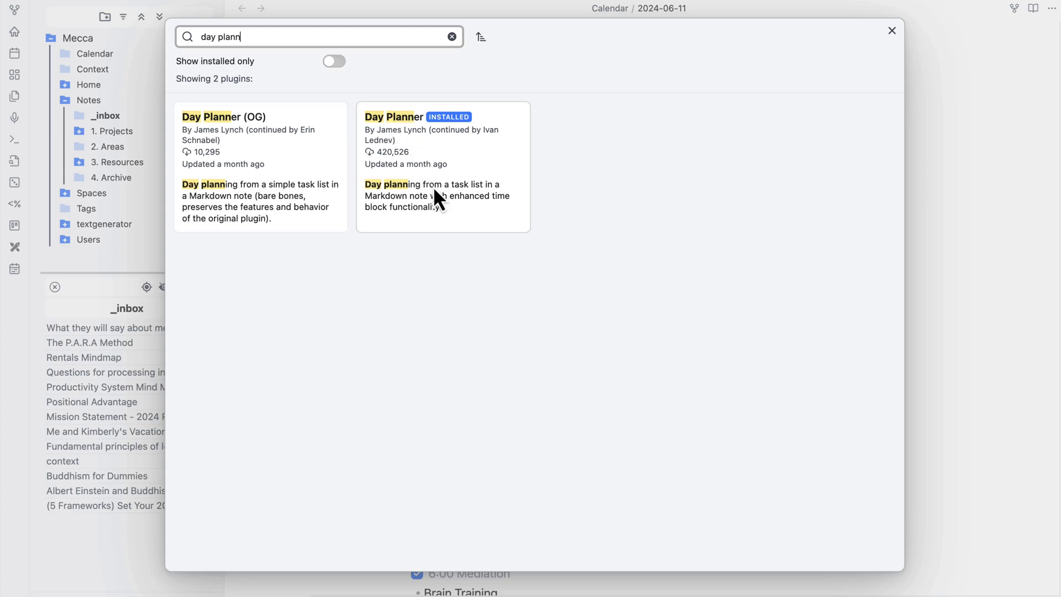
click(464, 152)
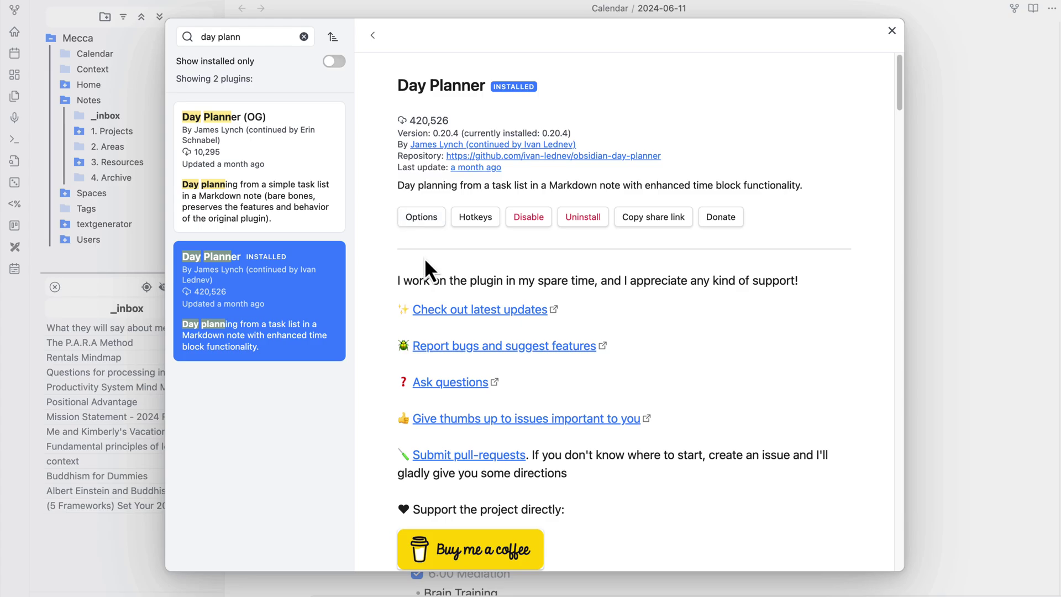
click(422, 218)
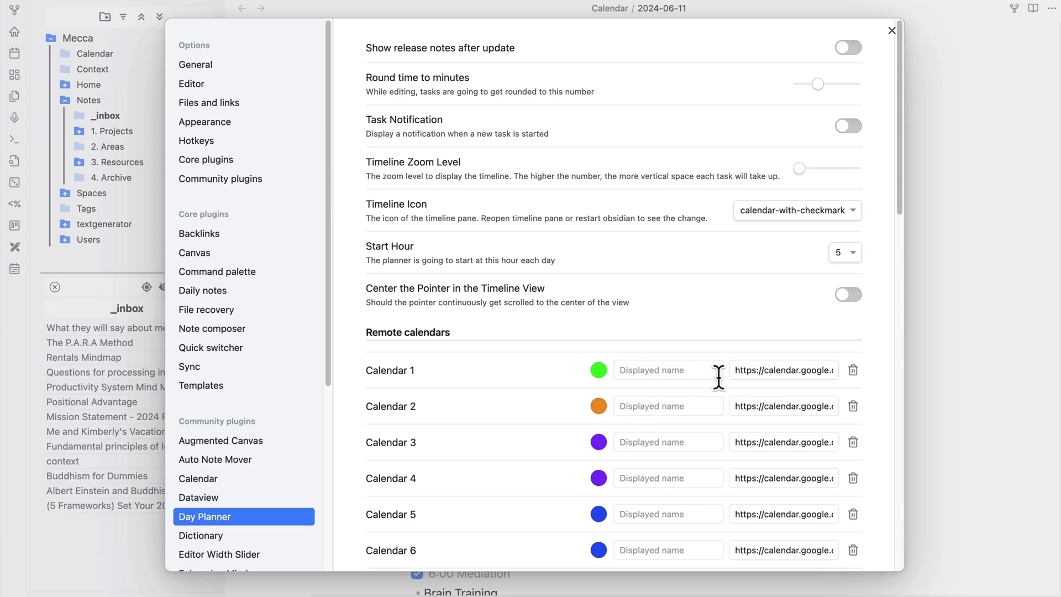
Step: Switch to Google Calendar and copy the Meetings calendar's secret address in iCal format from its settings
drag(900, 208, 900, 260)
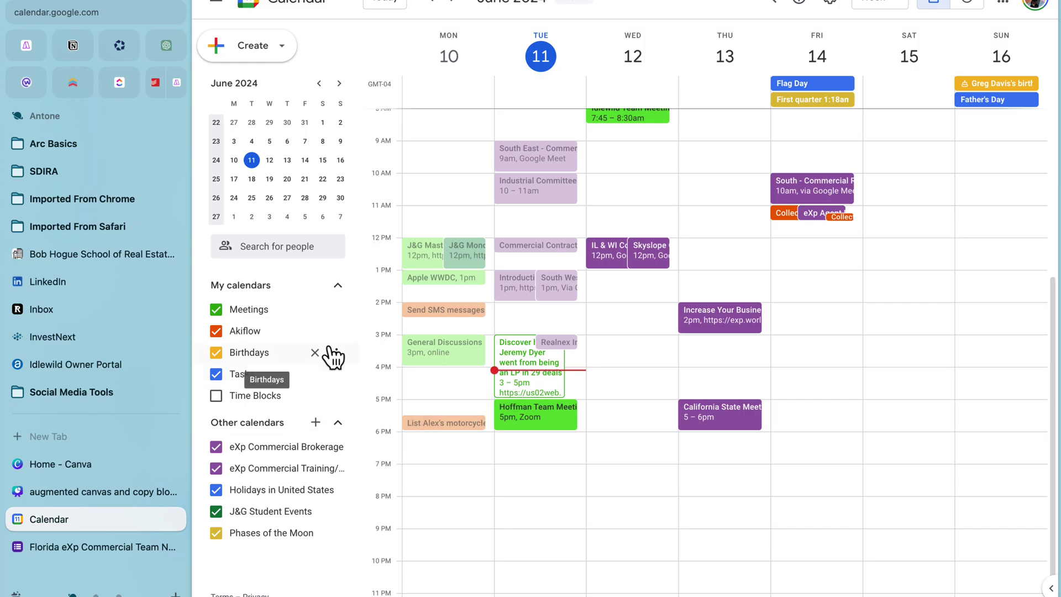
click(338, 310)
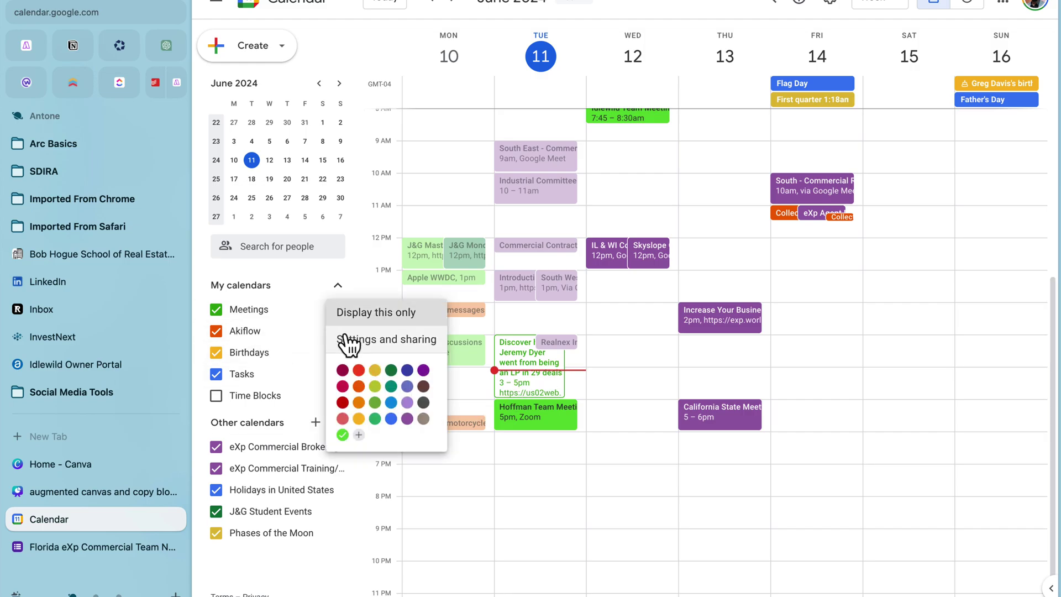
click(403, 341)
scroll(846, 329, down, 10)
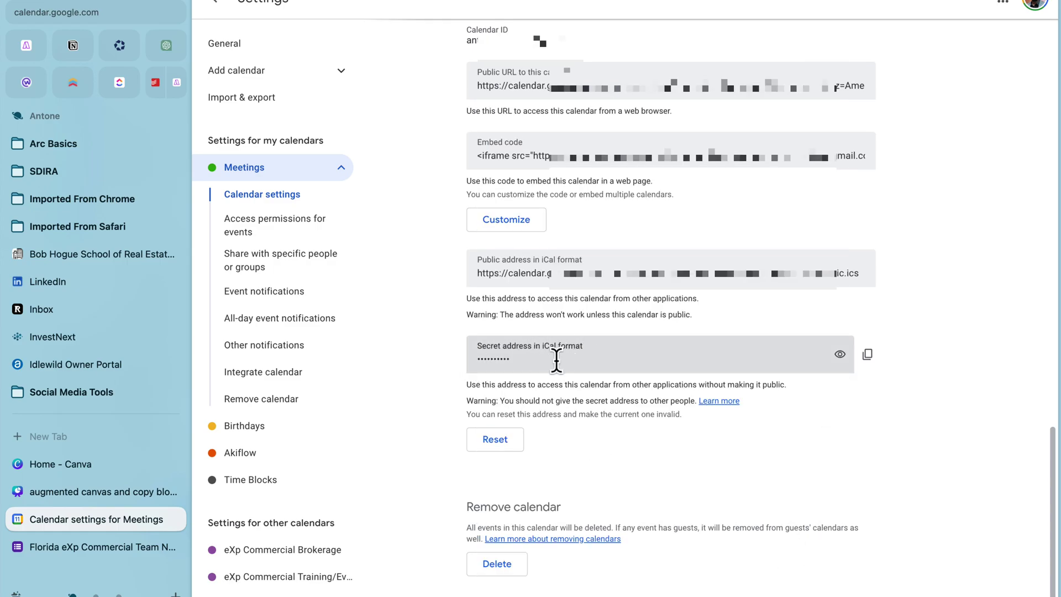
click(868, 356)
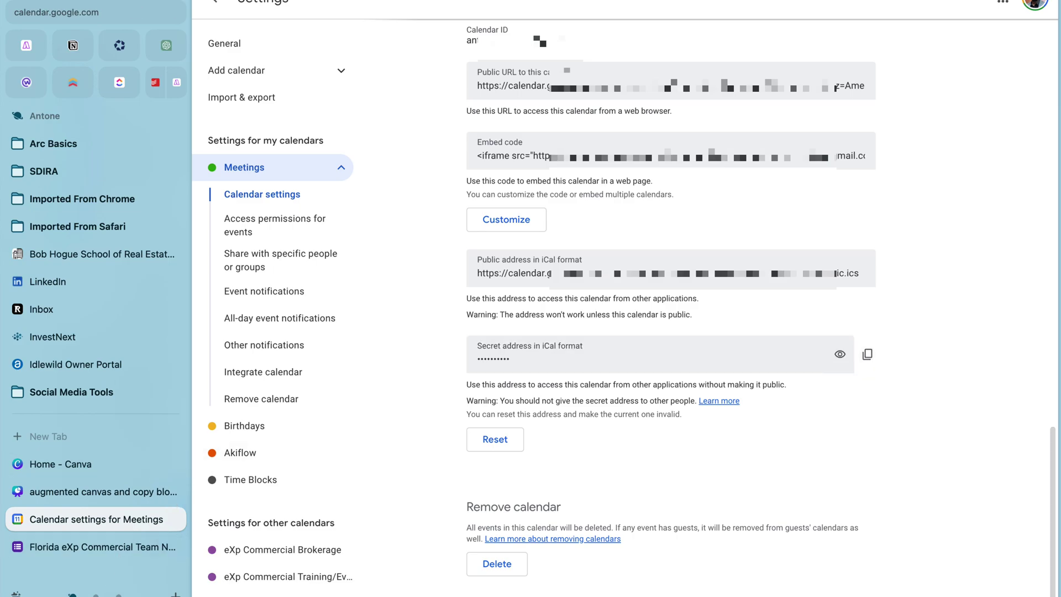
Step: Switch back to Obsidian and set the displayed name of remote Calendar 1 to "Meeting"
key(super+Tab)
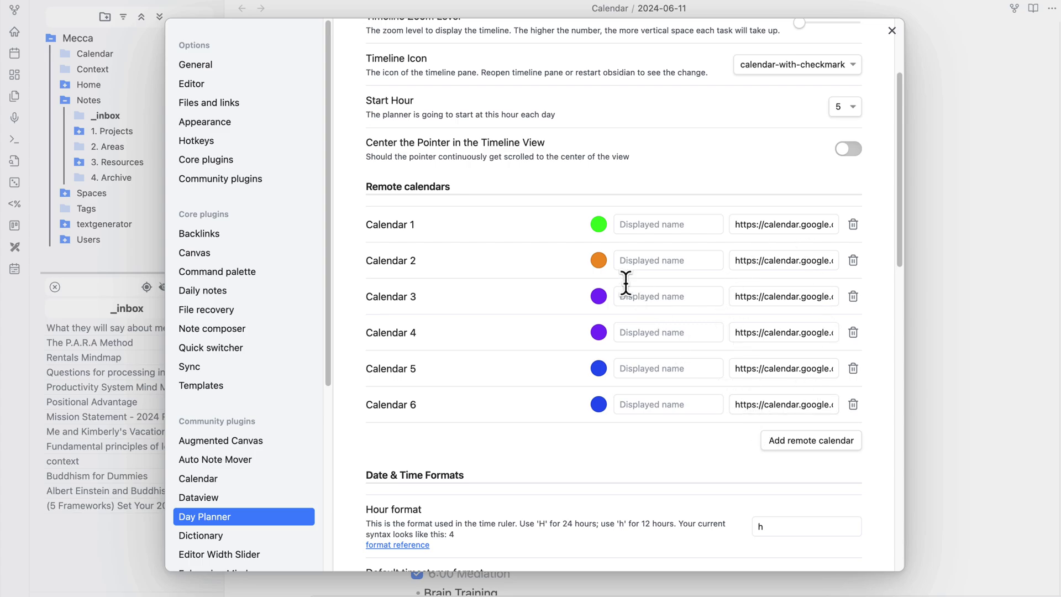
click(598, 225)
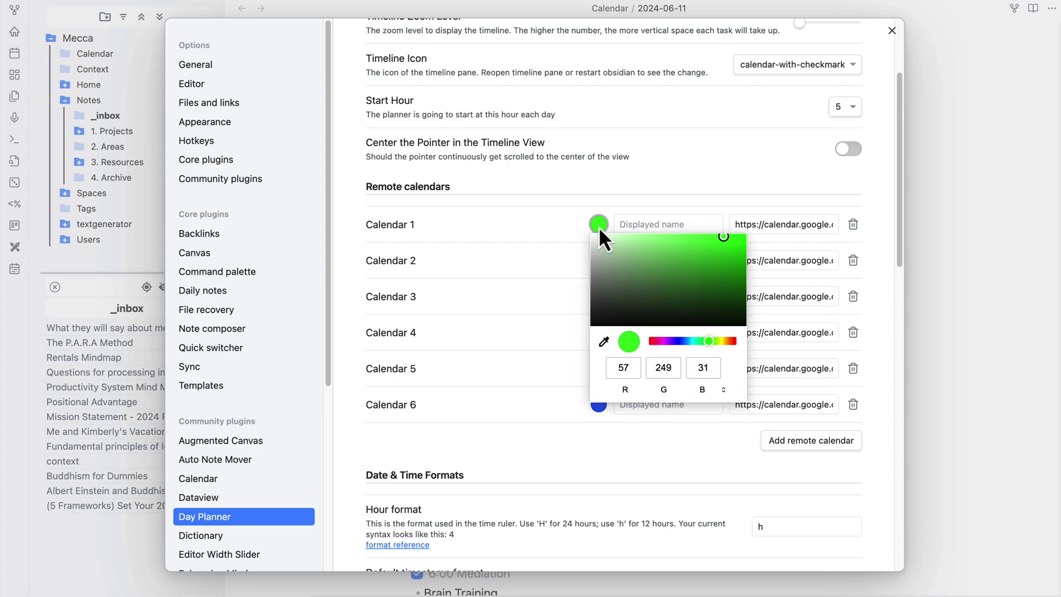
click(581, 202)
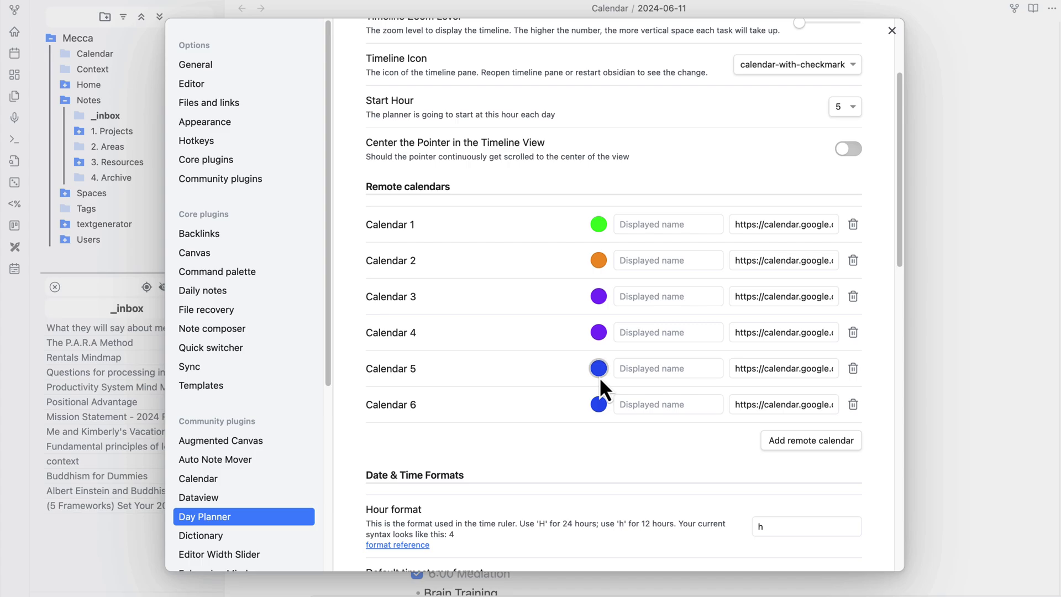
click(671, 225)
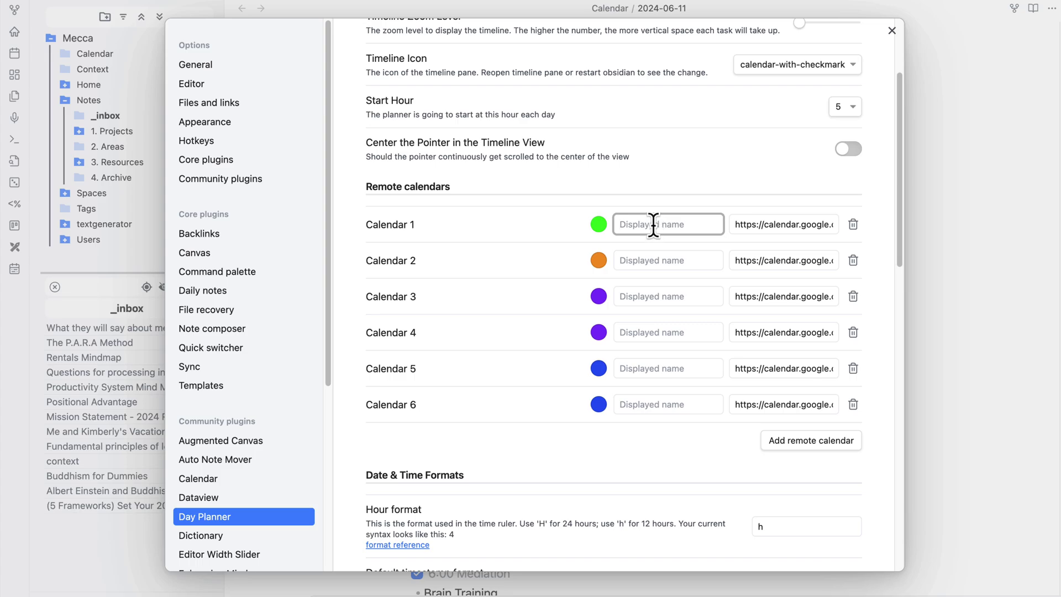
text(Meeting)
click(363, 230)
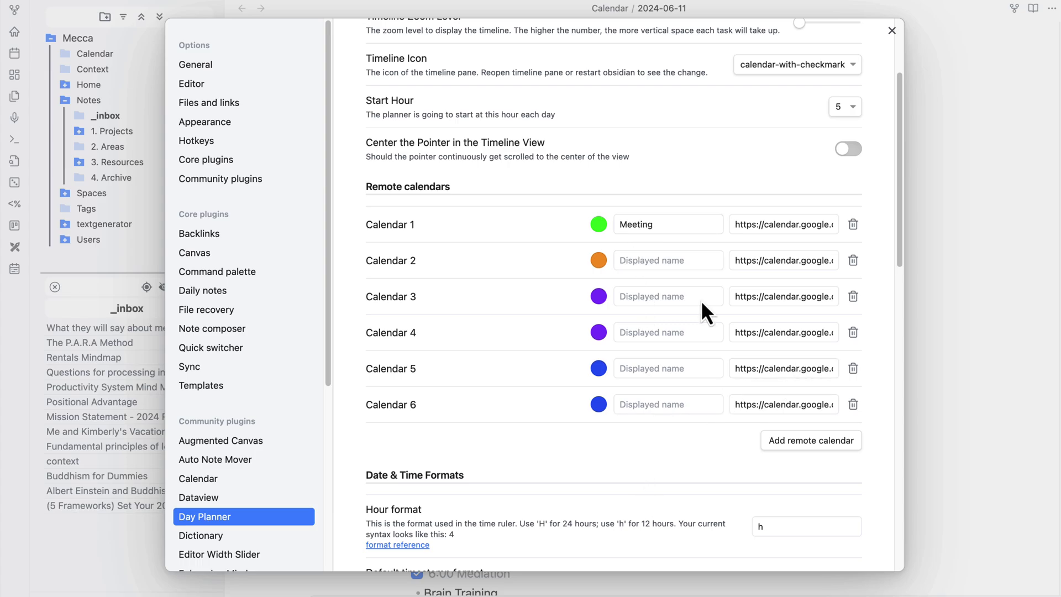
click(656, 405)
Step: Set Day Planner's default timestamp format to hh:mm, without the am/pm marker
drag(901, 233, 911, 389)
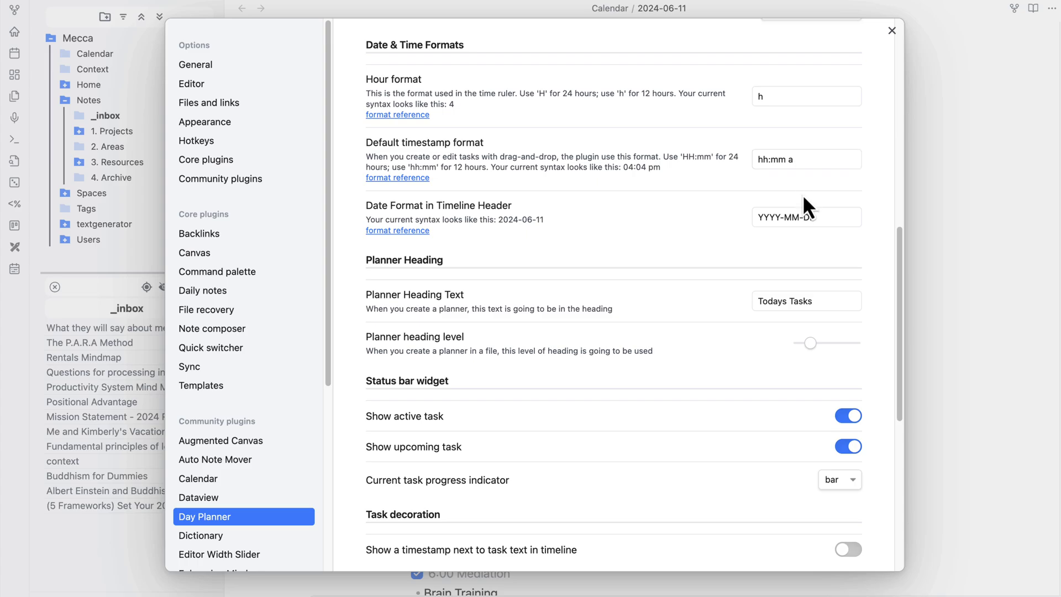
click(763, 97)
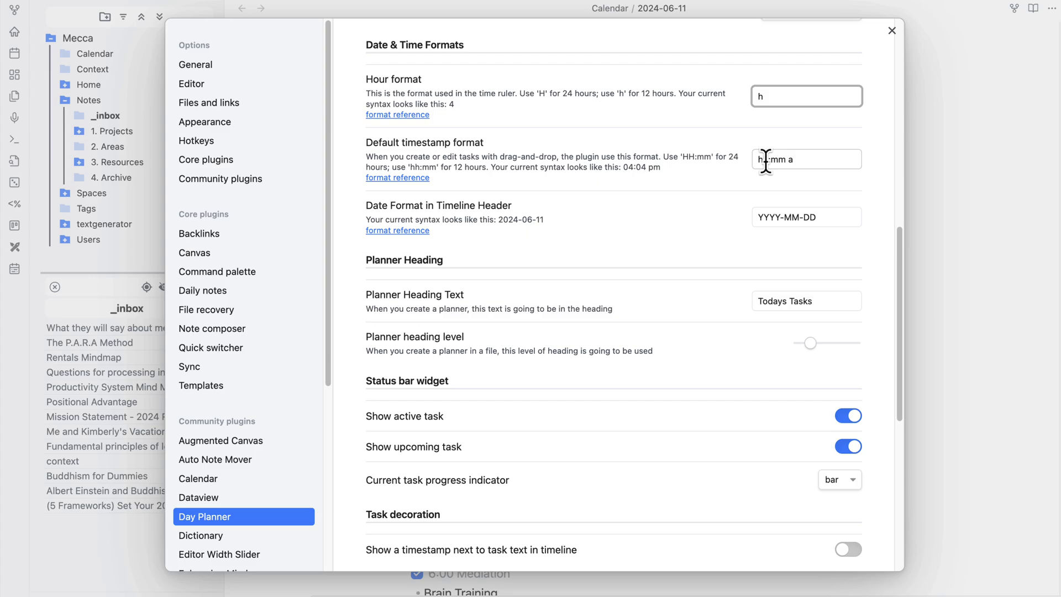
click(796, 161)
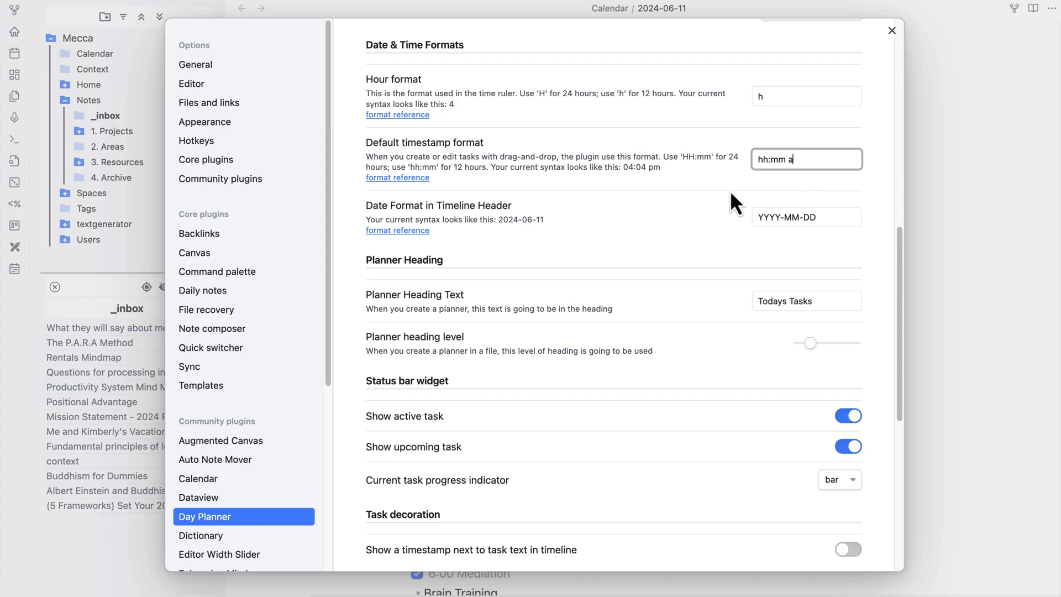
click(627, 171)
click(808, 160)
key(BackSpace)
key(BackSpace)
text(a)
key(BackSpace)
click(770, 178)
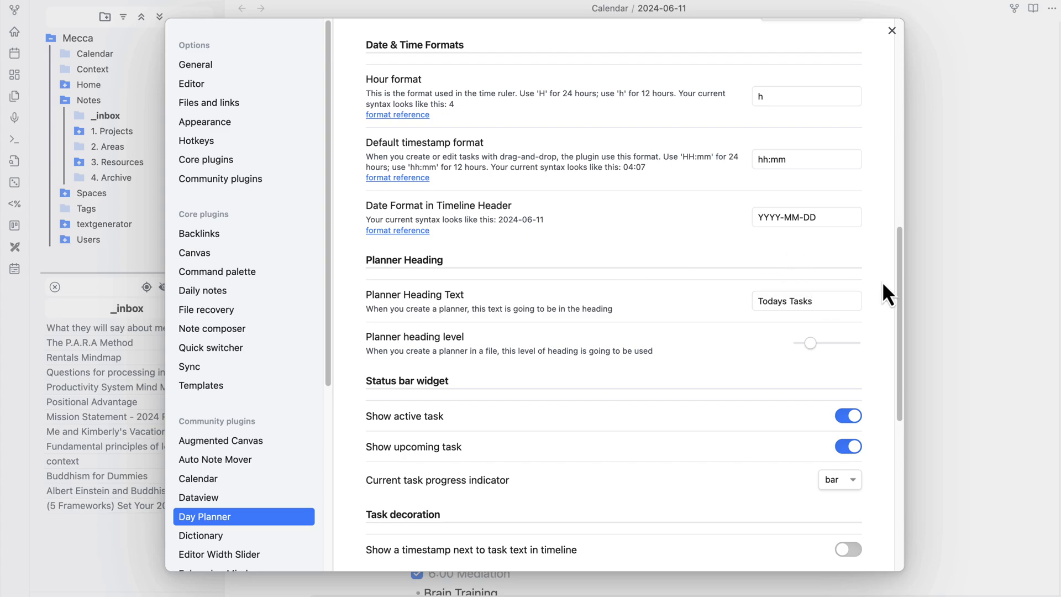
Step: Examine Day Planner's planner heading, task progress indicator, default task duration and colorful timeline settings
scroll(899, 277, down, 3)
click(825, 184)
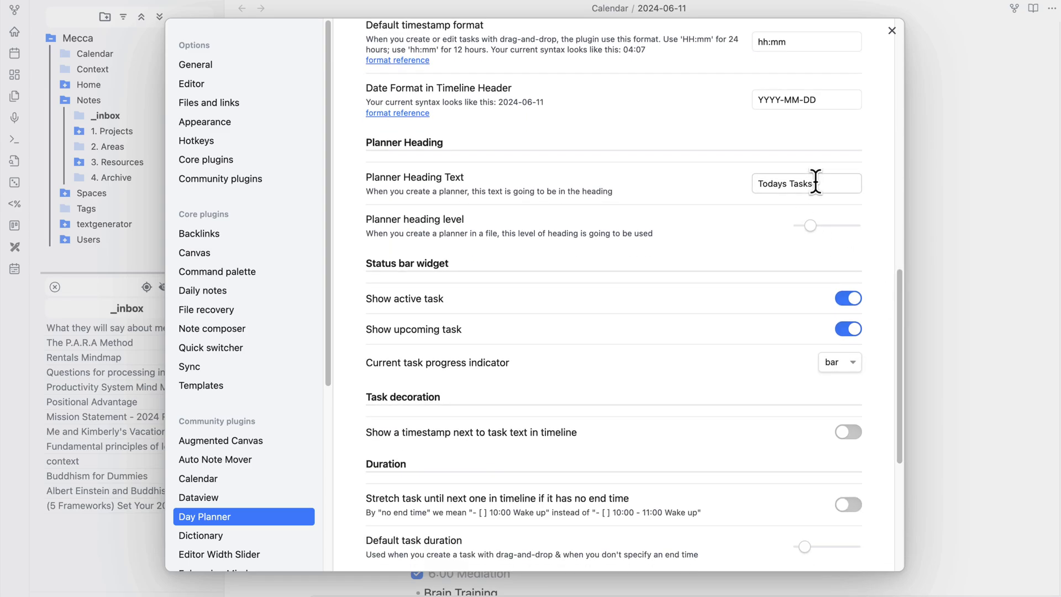
drag(825, 184, 756, 183)
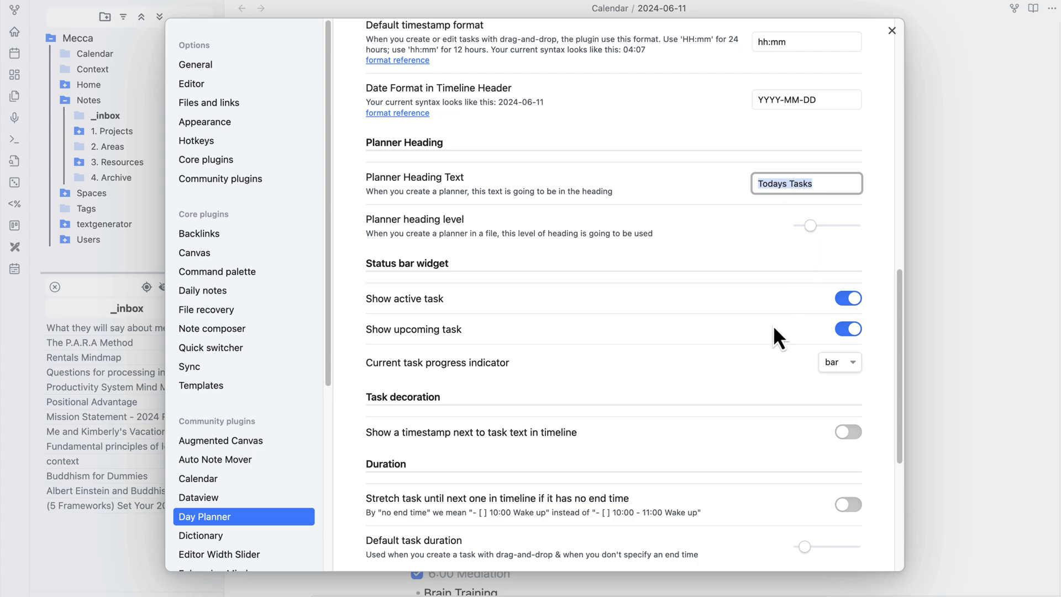
scroll(777, 332, down, 5)
scroll(776, 330, up, 3)
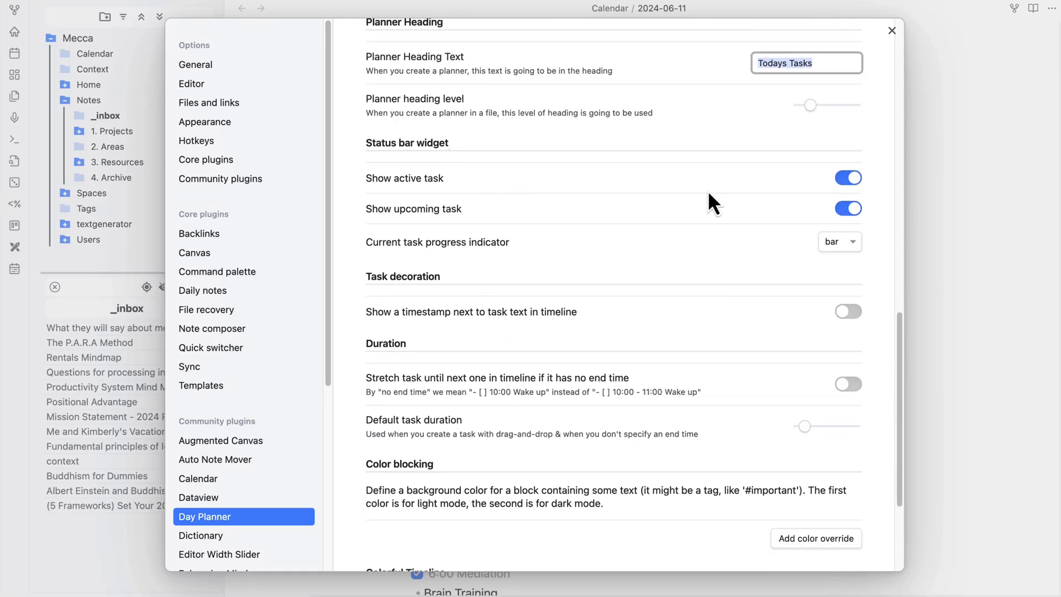
click(835, 246)
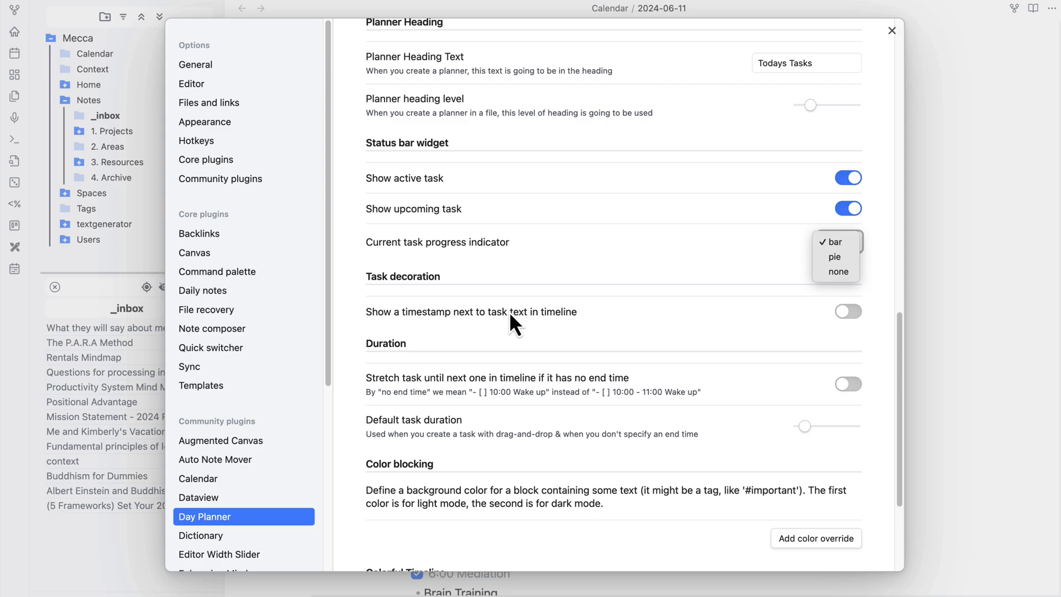
click(359, 277)
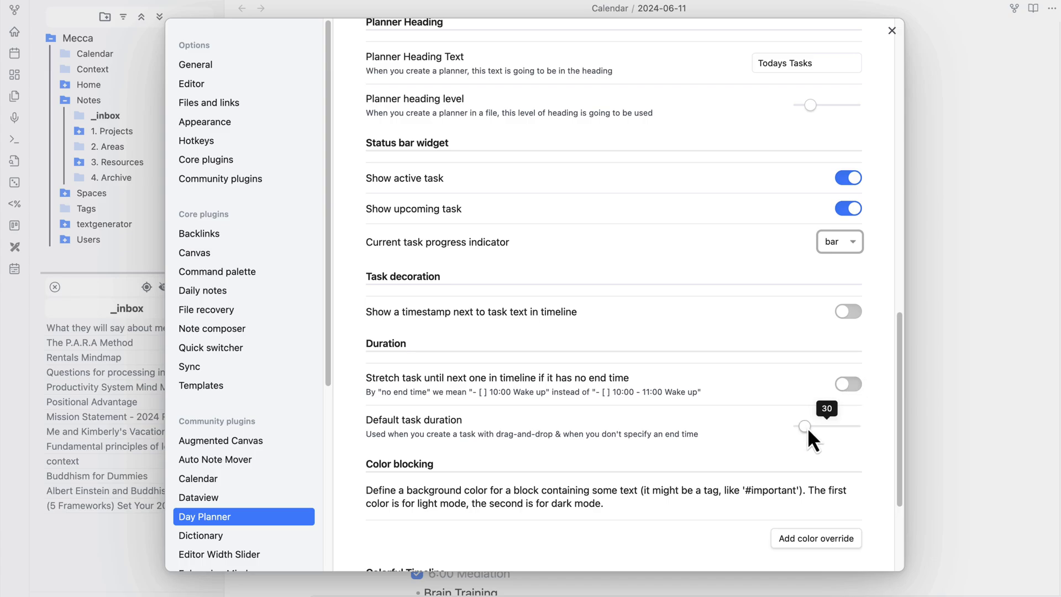
drag(806, 430, 793, 430)
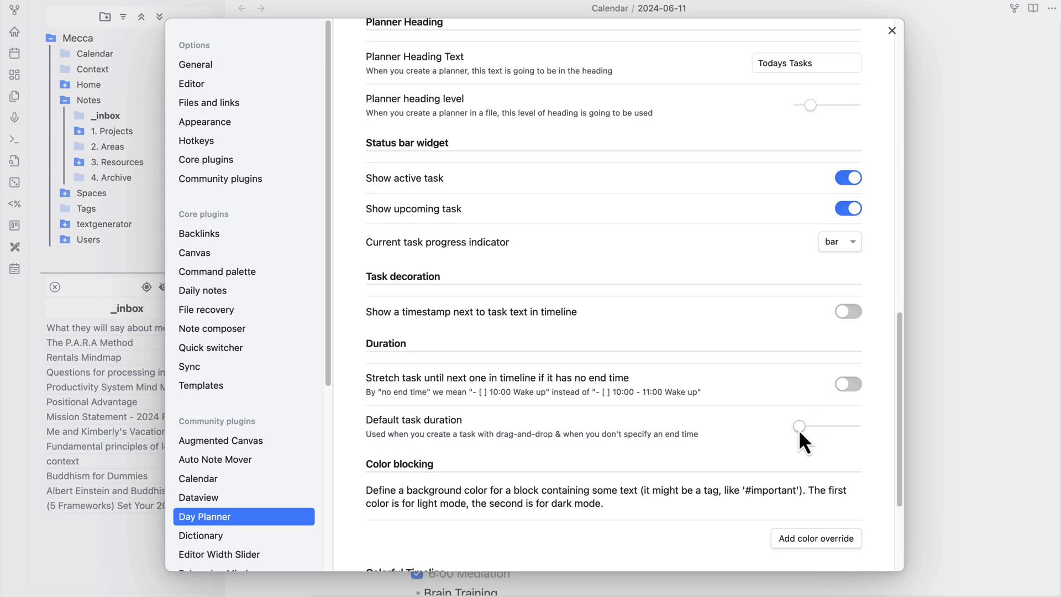
drag(802, 430, 804, 429)
scroll(774, 451, down, 5)
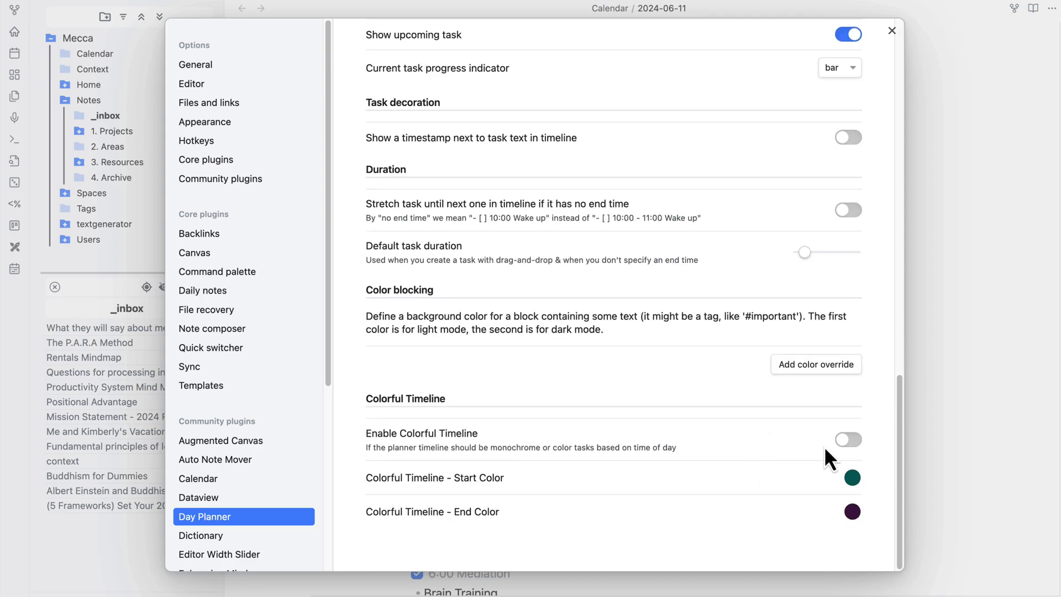
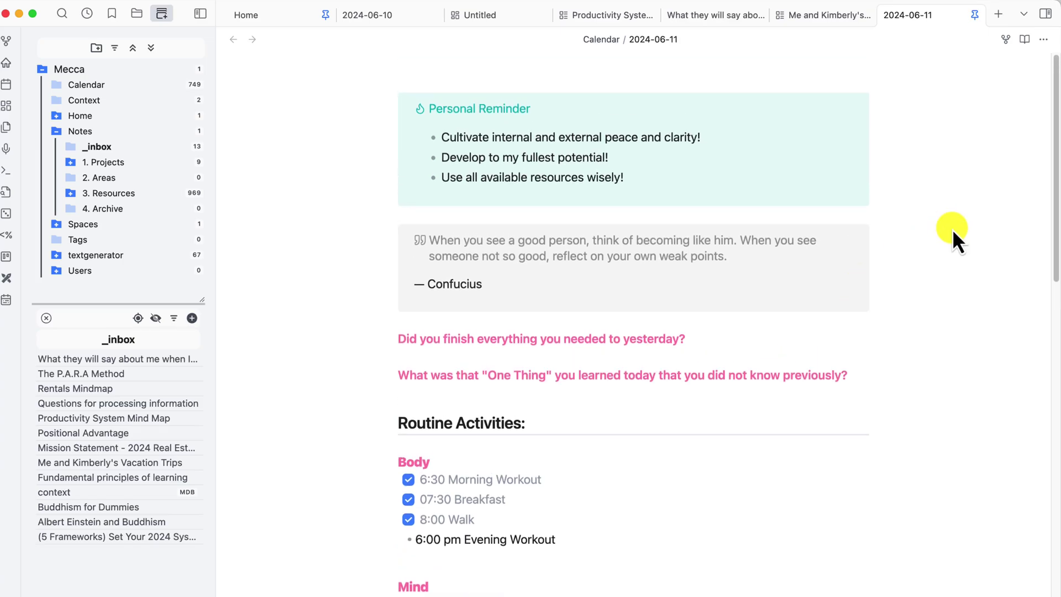
Step: Show the Day Planner timeline beside the 2024-06-11 daily note and look through the day's schedule
click(1046, 14)
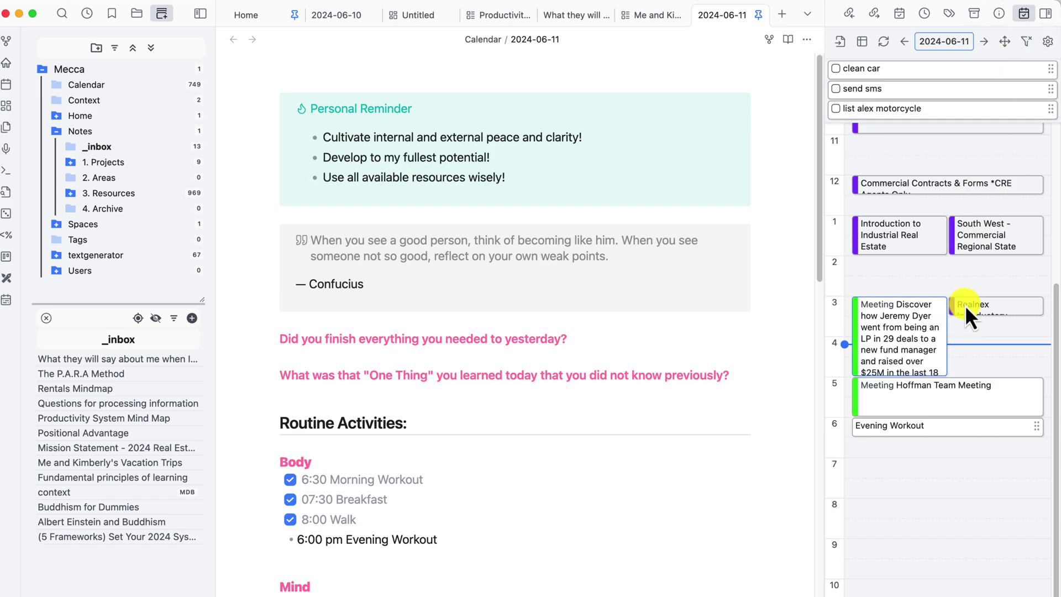
drag(1057, 369, 1056, 257)
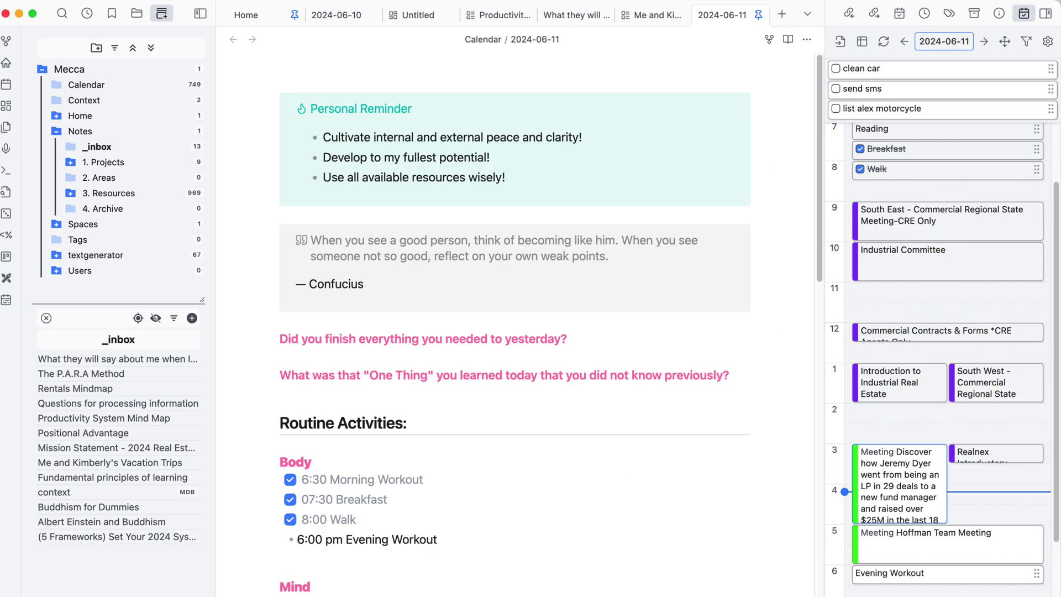
Step: Set Obsidian's base color scheme to Dark and check how the day's timeline looks
key(super+comma)
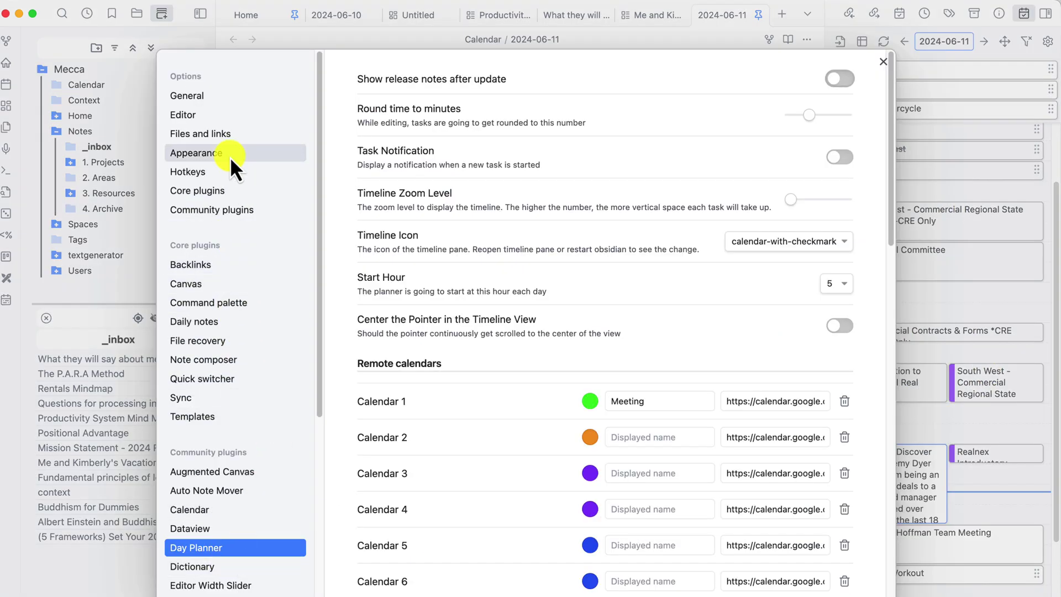
click(277, 152)
click(836, 82)
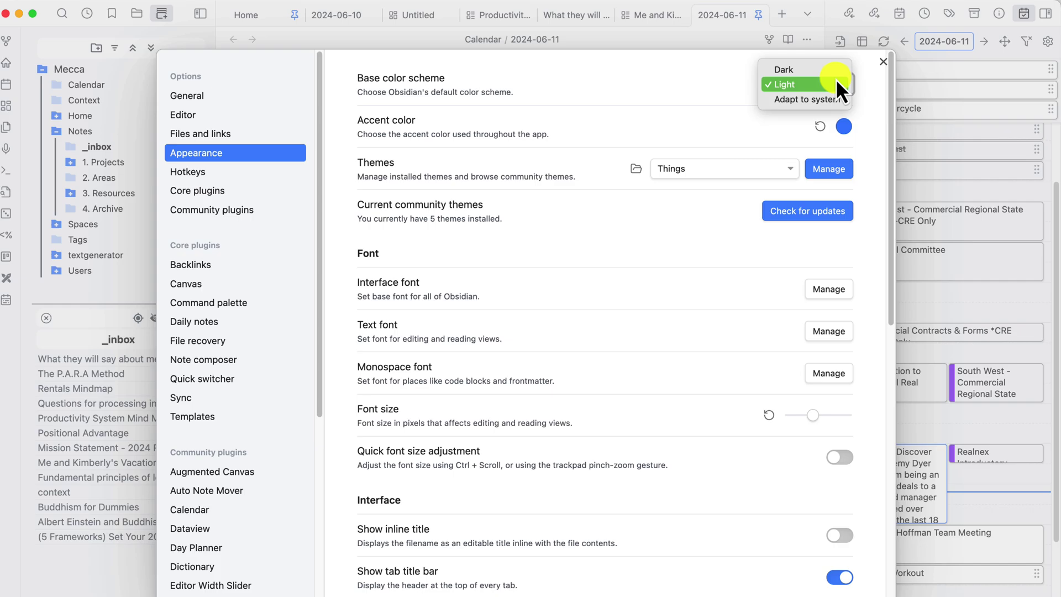
click(799, 73)
click(958, 299)
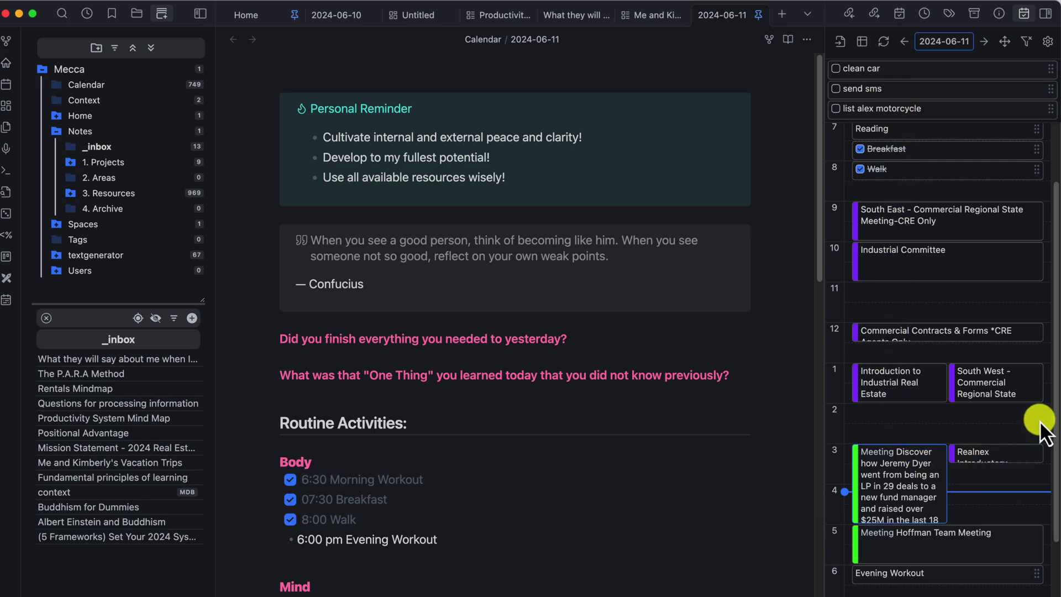
mouse_move(1054, 398)
mouse_down()
mouse_move(1057, 528)
mouse_move(1057, 460)
mouse_move(1043, 457)
mouse_move(1049, 391)
mouse_up()
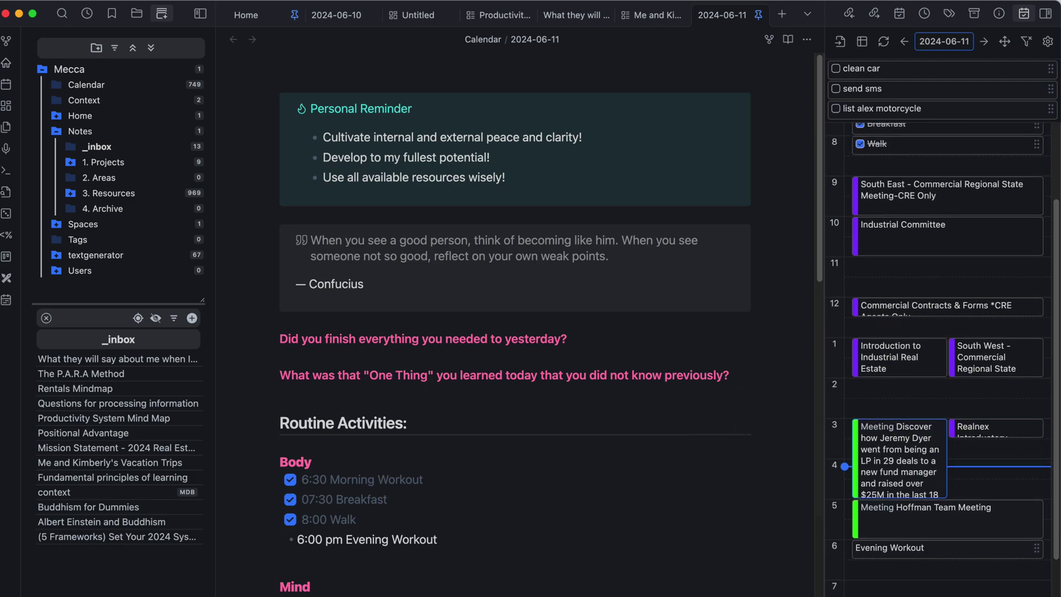
Step: Return Obsidian's base color scheme to Light in the appearance settings
key(super+comma)
click(805, 87)
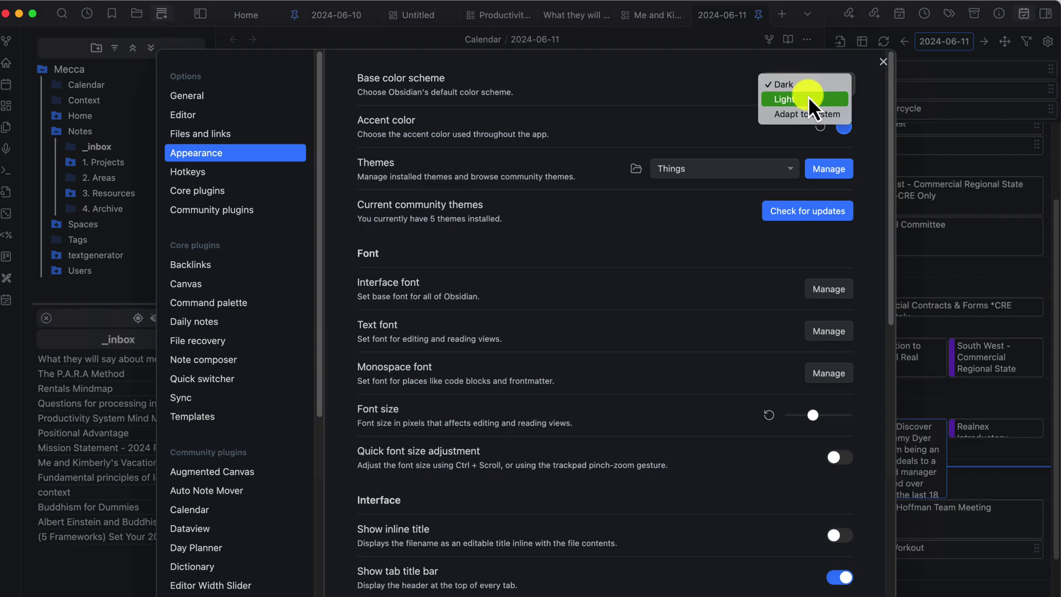
click(810, 100)
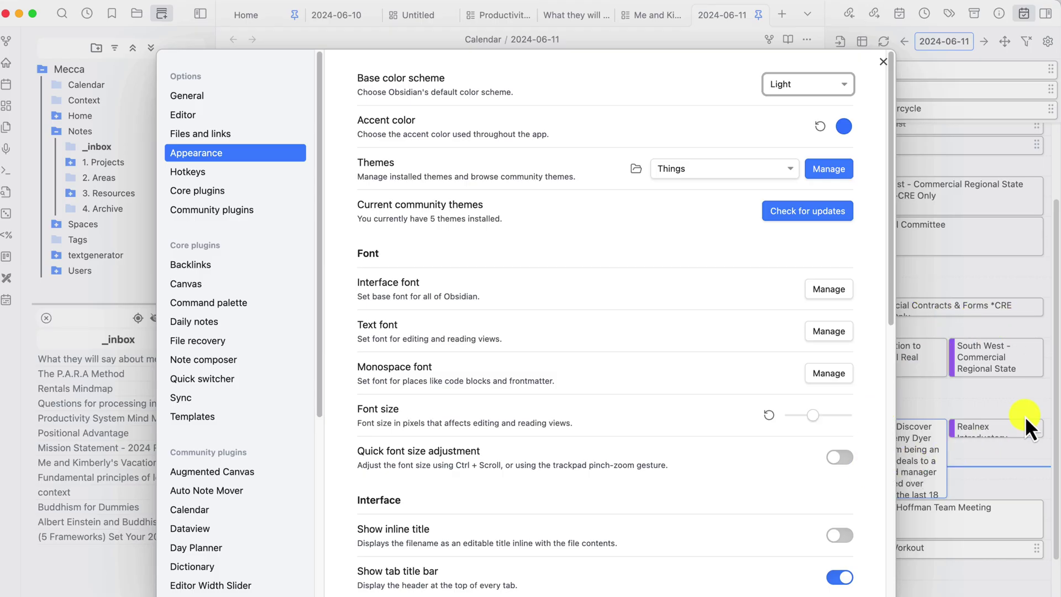
Step: Close the settings and look back through the 2024-06-11 timeline to the morning tasks
key(Escape)
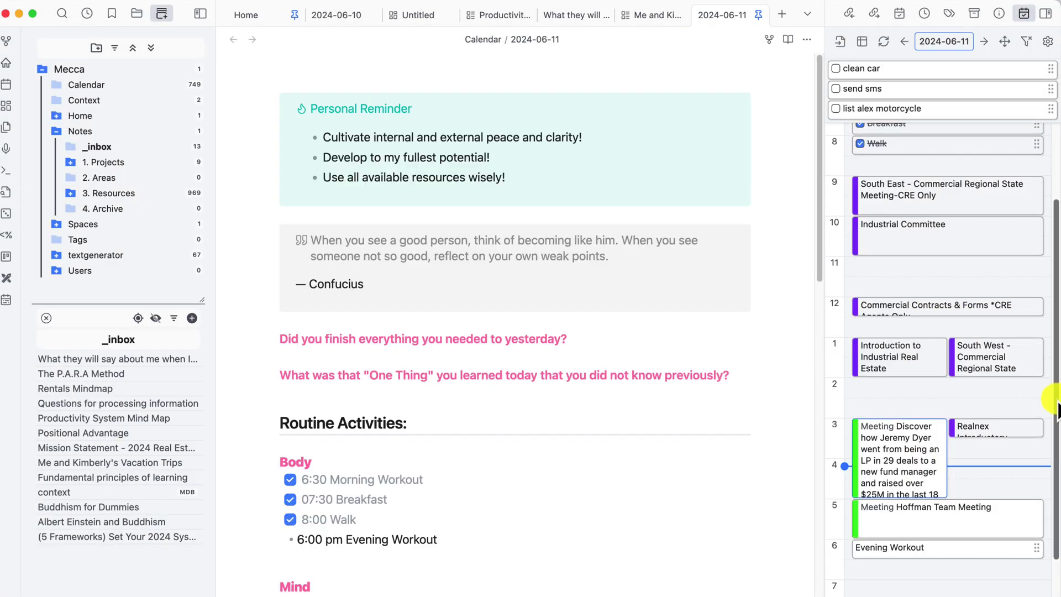
scroll(1053, 403, up, 2)
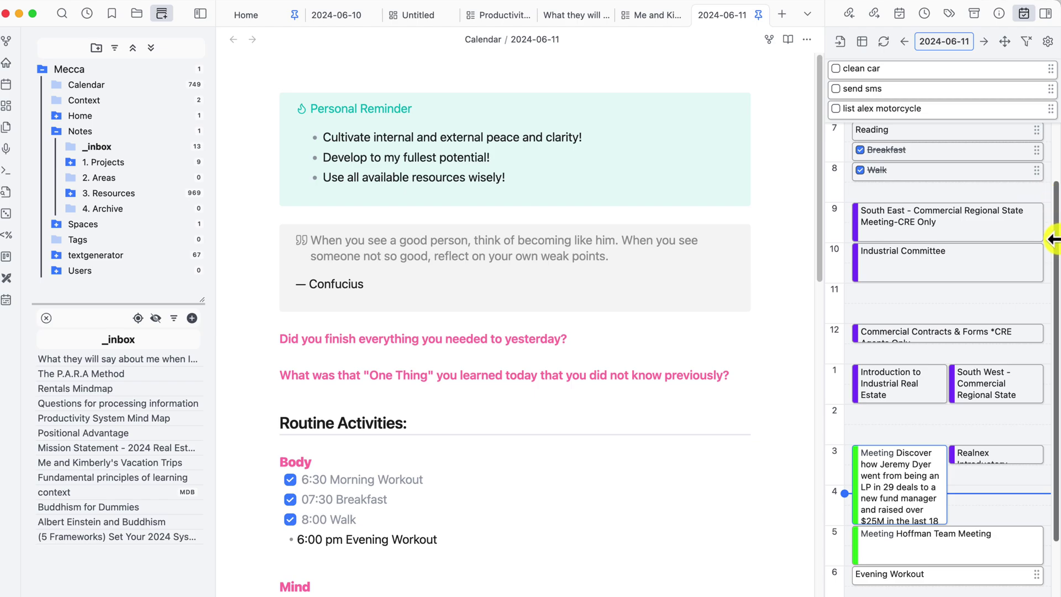
scroll(1053, 221, up, 2)
scroll(1052, 205, up, 1)
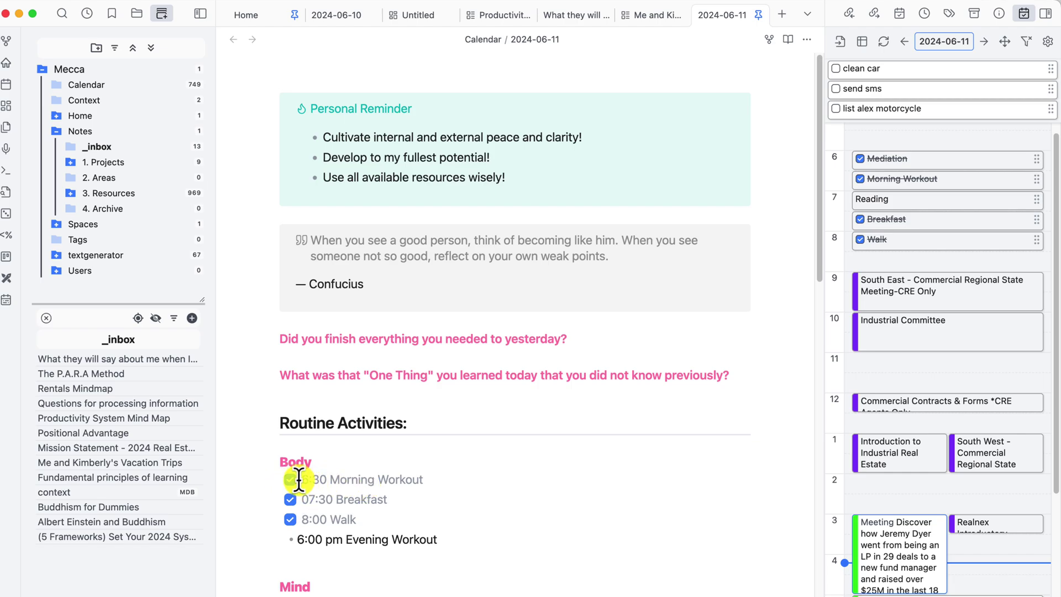
Step: Mark the 6:30 Morning Workout task as not done, and mark it complete again
click(861, 179)
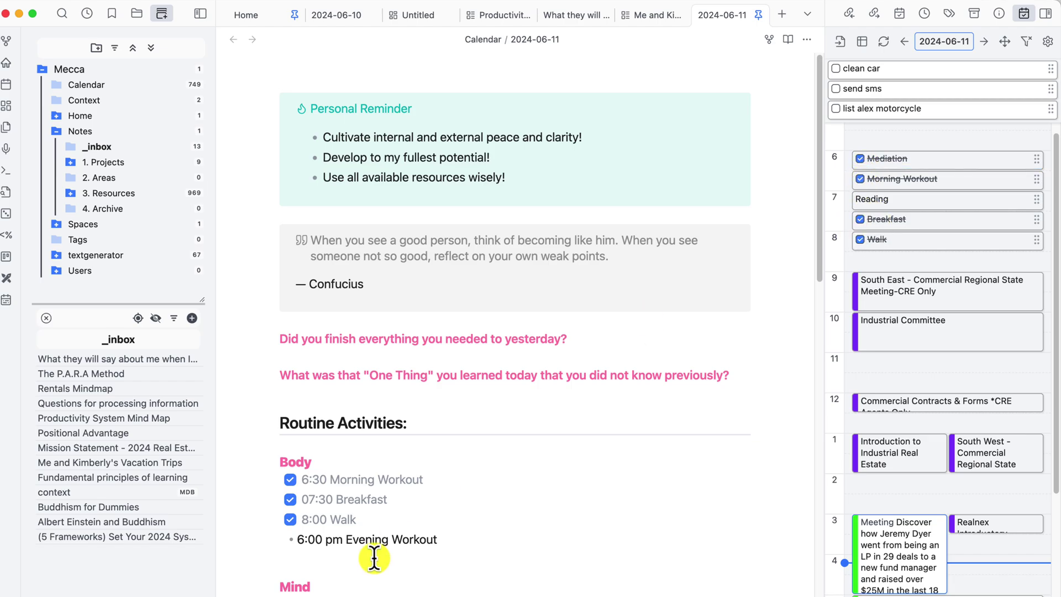
click(290, 480)
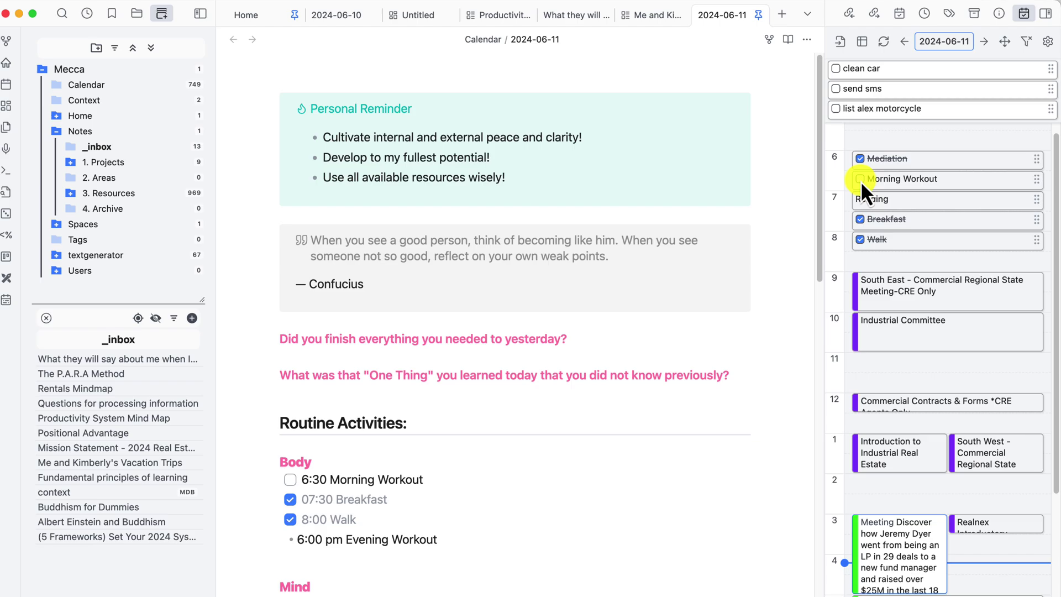
click(291, 479)
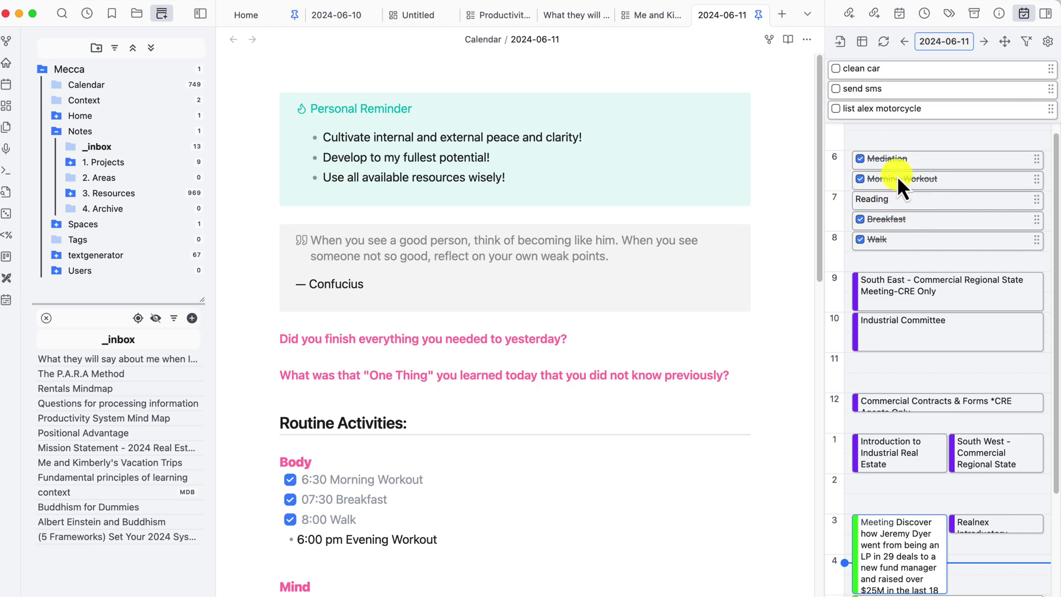
Step: Look through the day's timeline from the morning routine tasks to the Evening Workout
drag(1056, 279, 1057, 286)
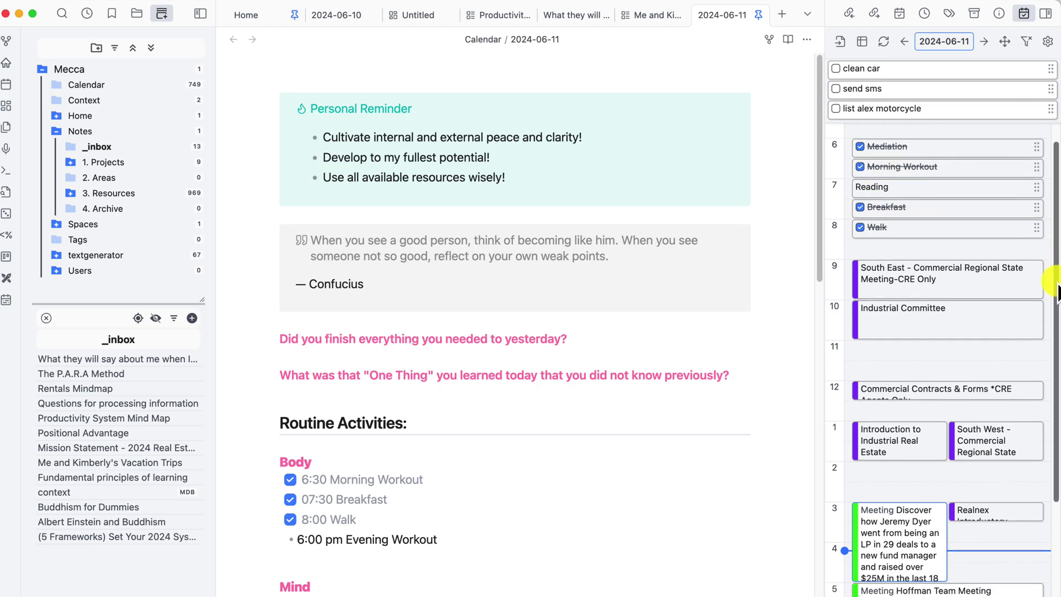
scroll(1039, 279, down, 1)
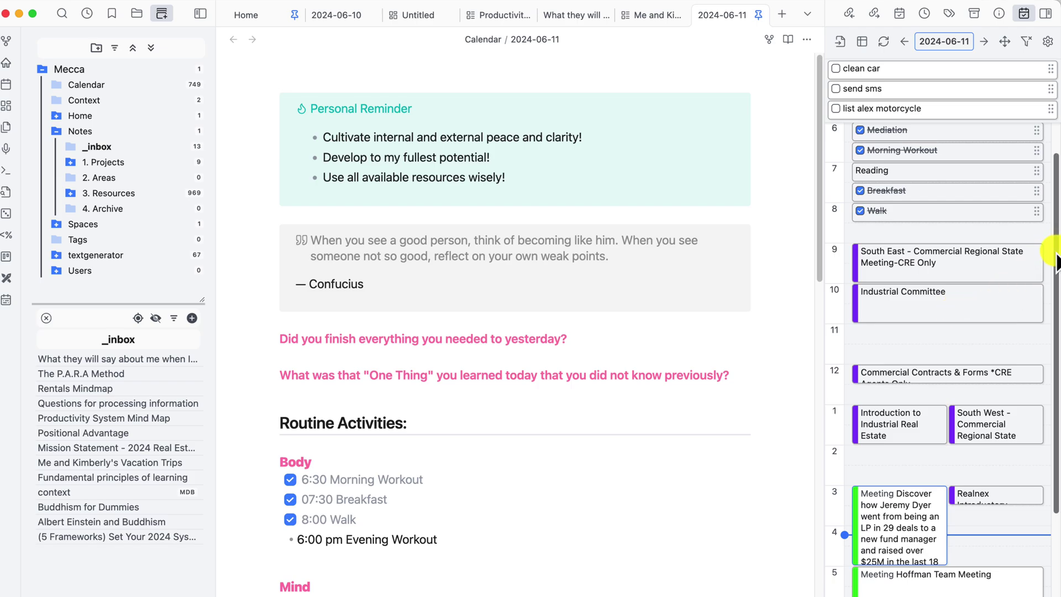
scroll(1056, 232, up, 1)
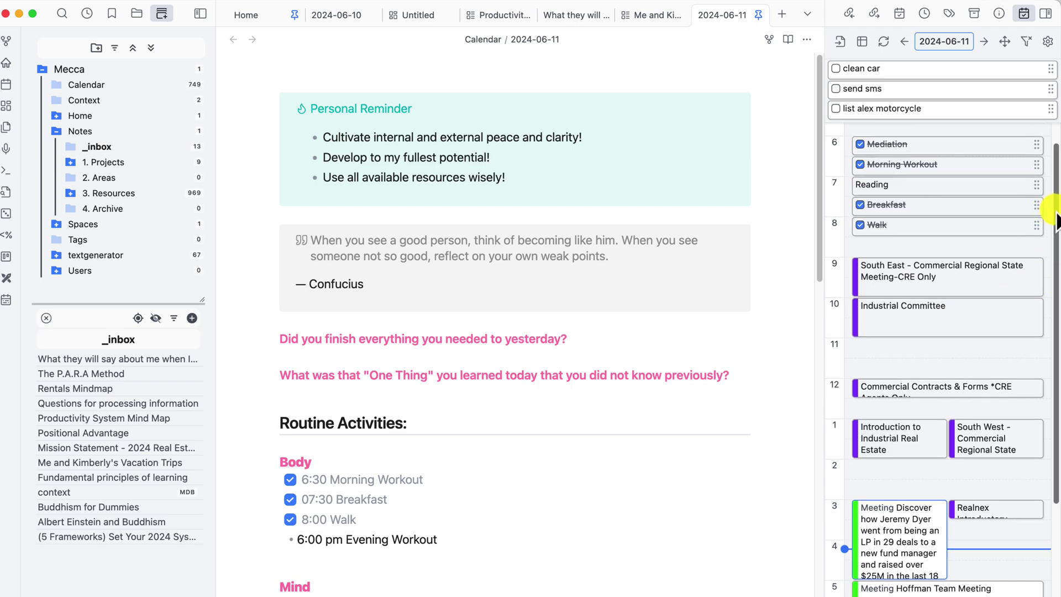
drag(1056, 221, 1033, 329)
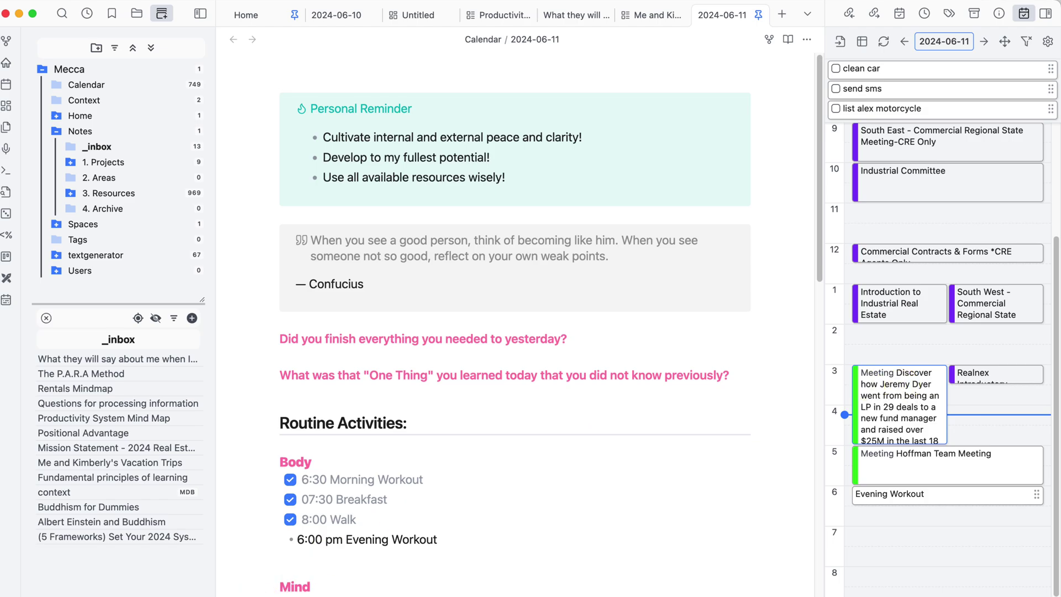
Step: Clear the displayed name of Calendar 1 in Day Planner's remote calendars and return to the daily note
key(super+comma)
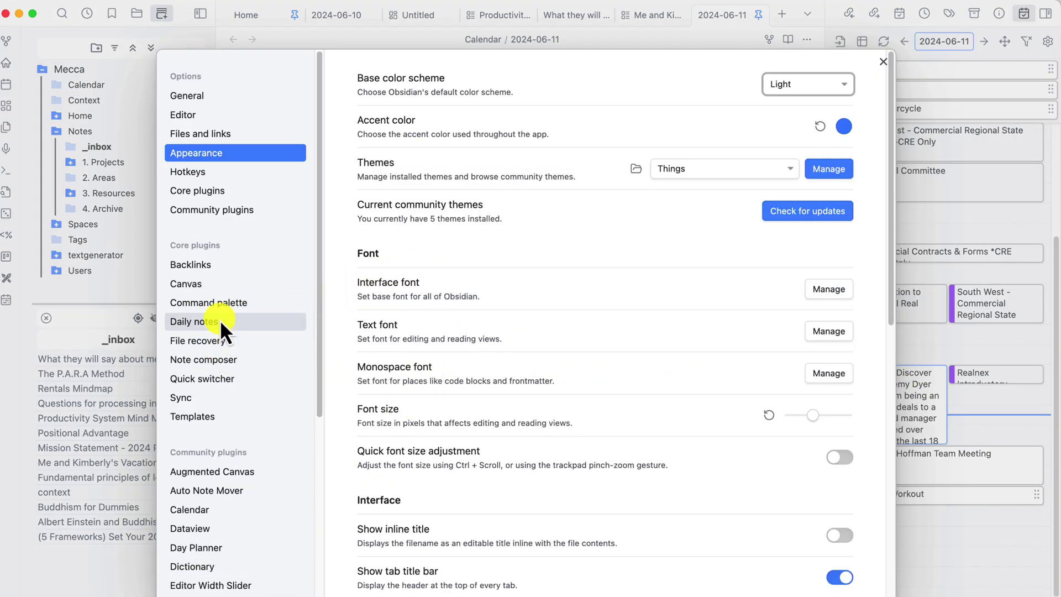
click(207, 553)
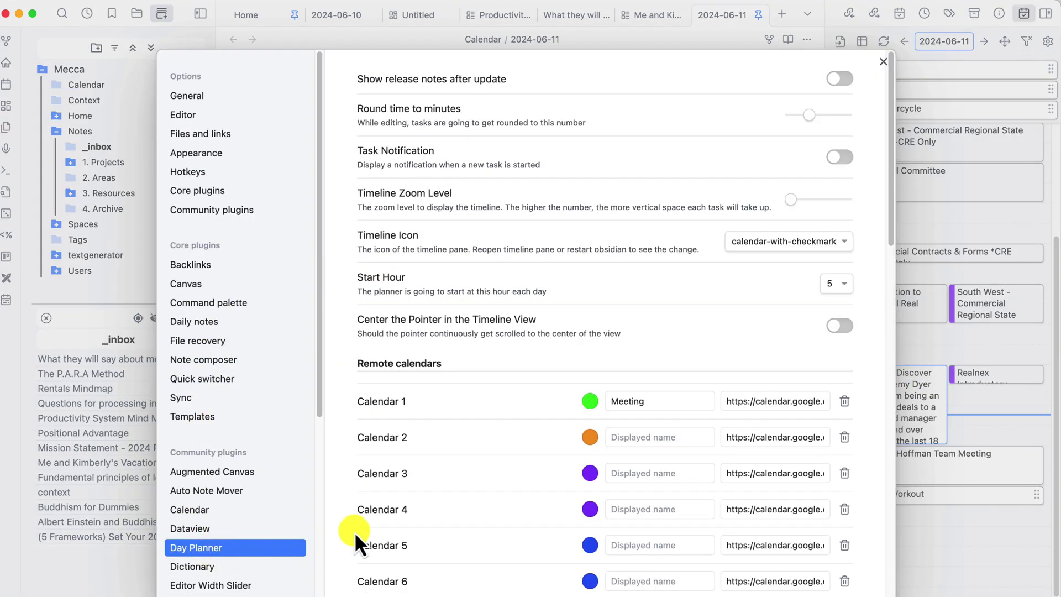
double_click(655, 402)
key(BackSpace)
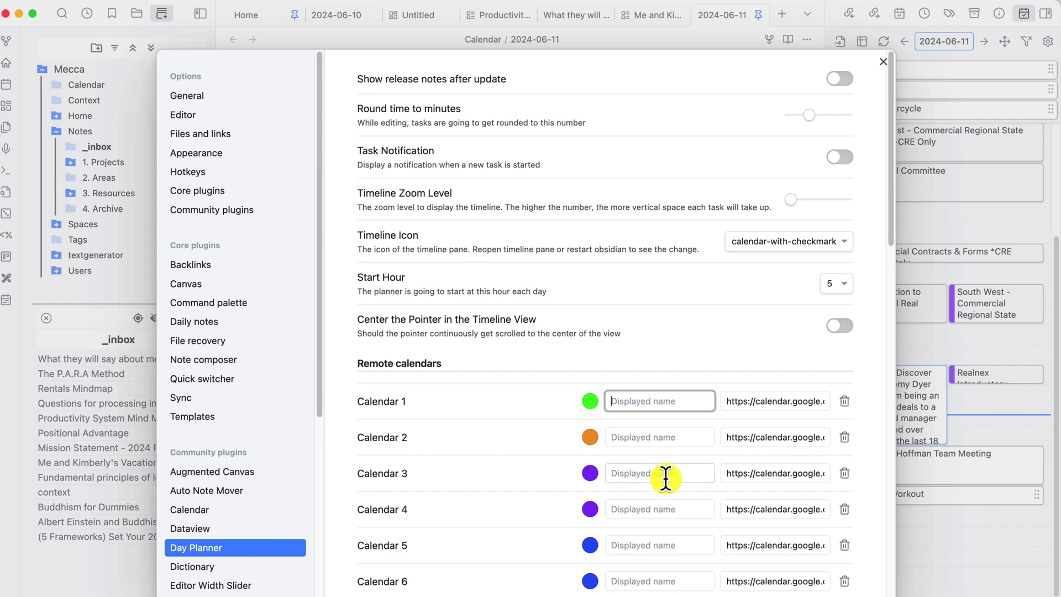
click(341, 387)
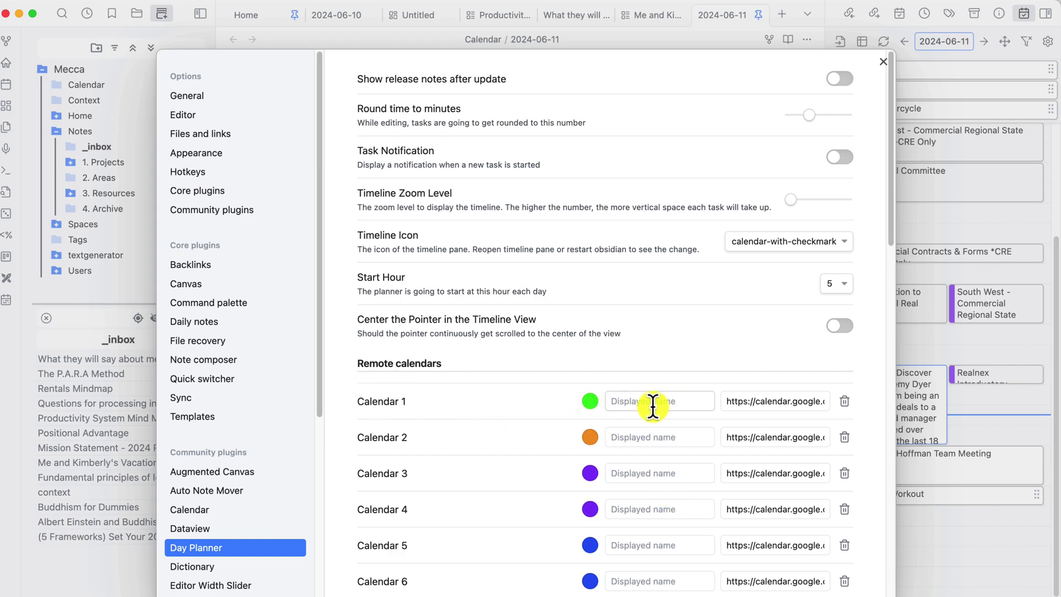
click(884, 62)
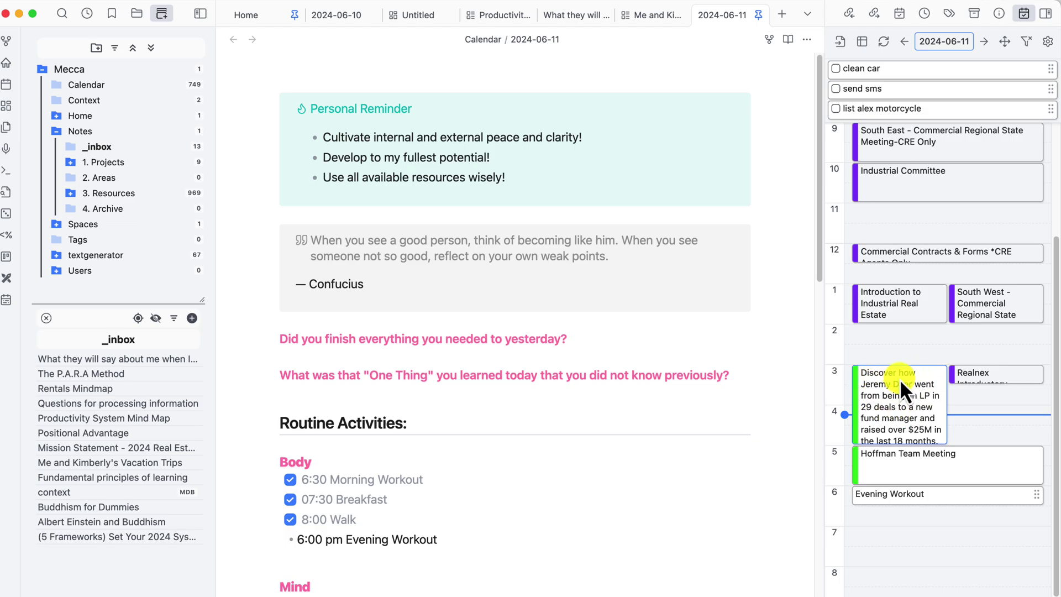
Step: Try zoom levels 2 and 3 in the timeline's display options, and set the zoom back to 1
click(1048, 42)
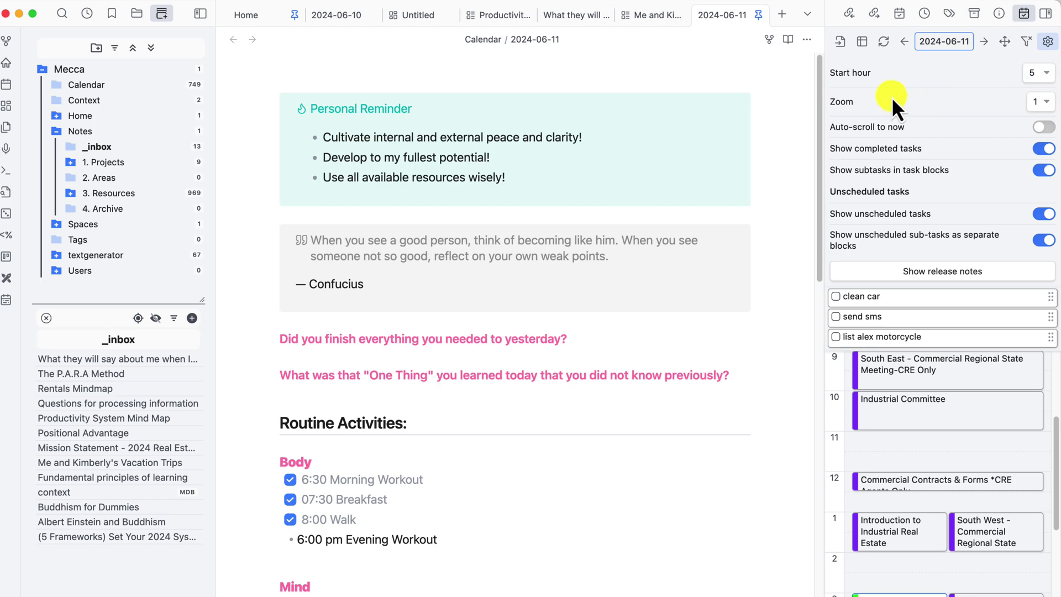
click(1042, 102)
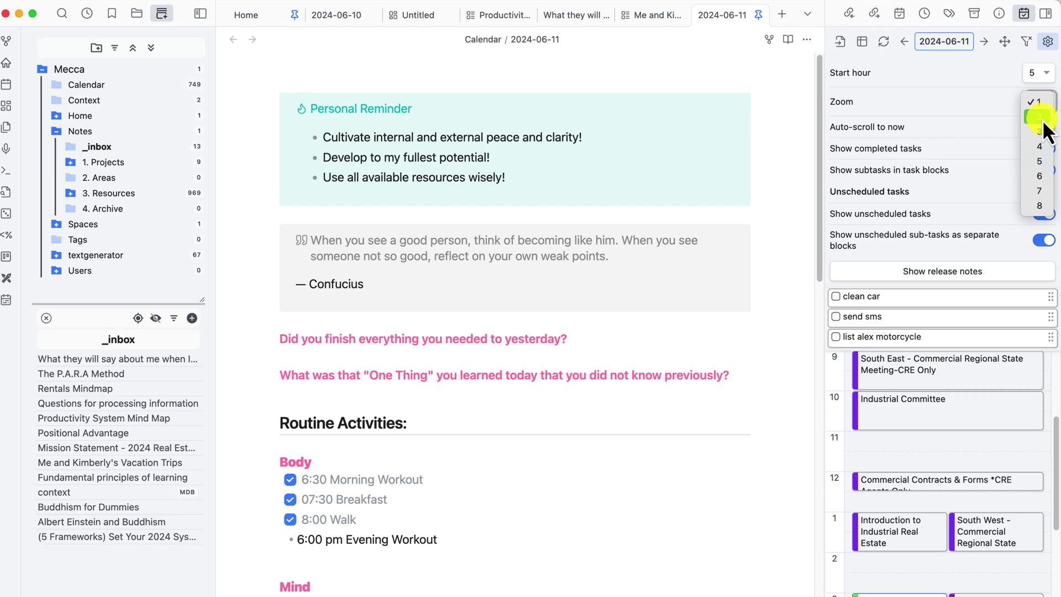
click(1043, 116)
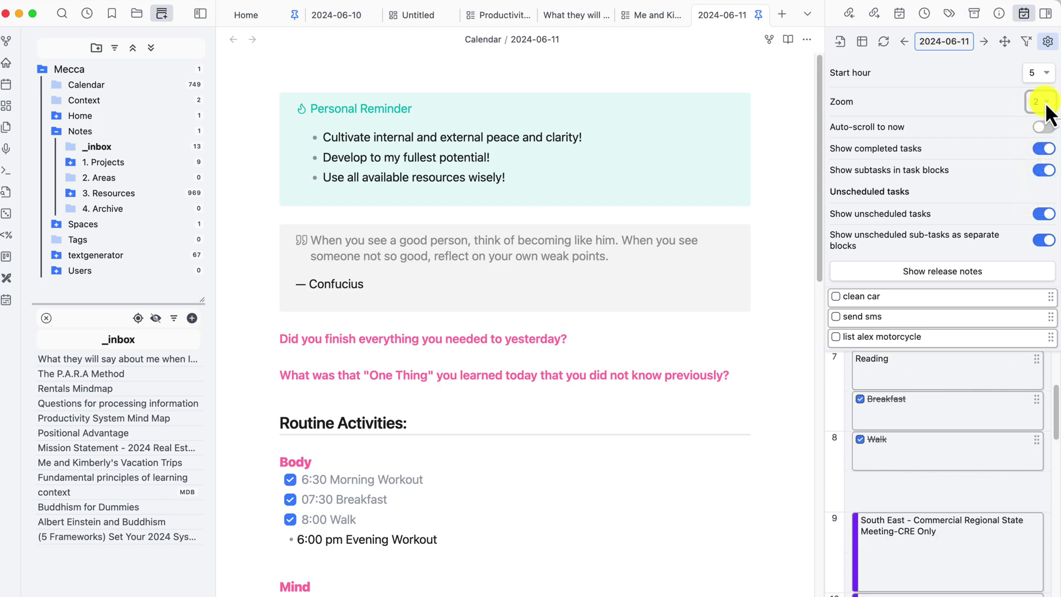
click(1042, 104)
click(1043, 118)
key(Down)
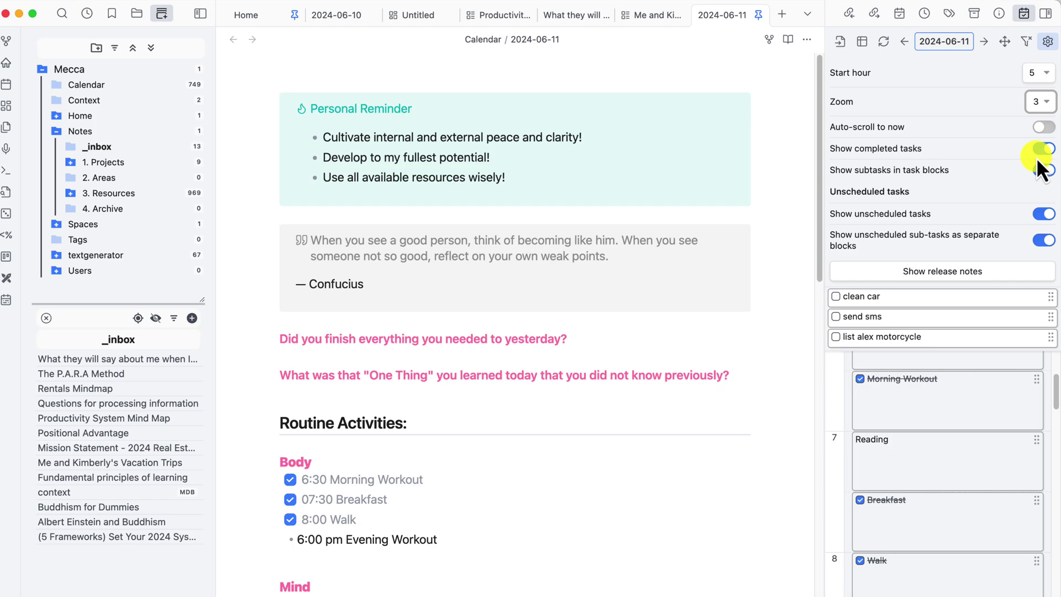
click(1041, 101)
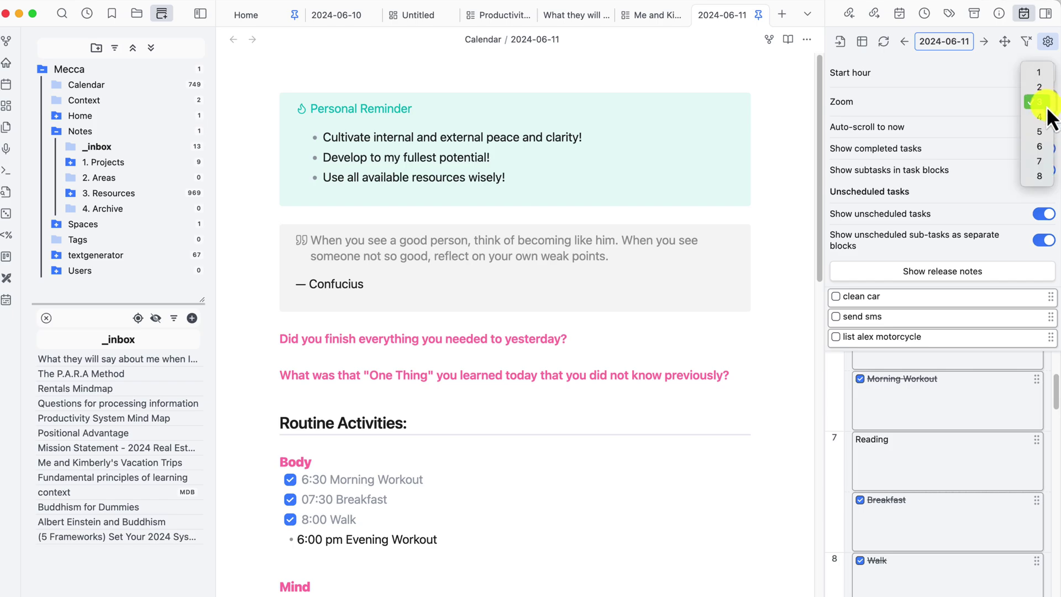
click(1045, 74)
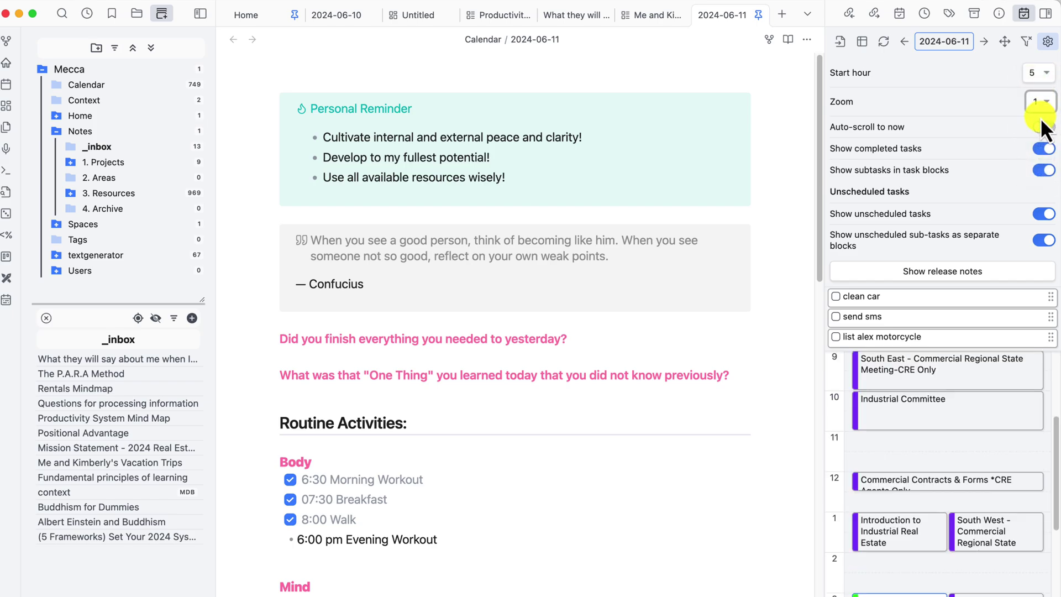
scroll(973, 535, down, 2)
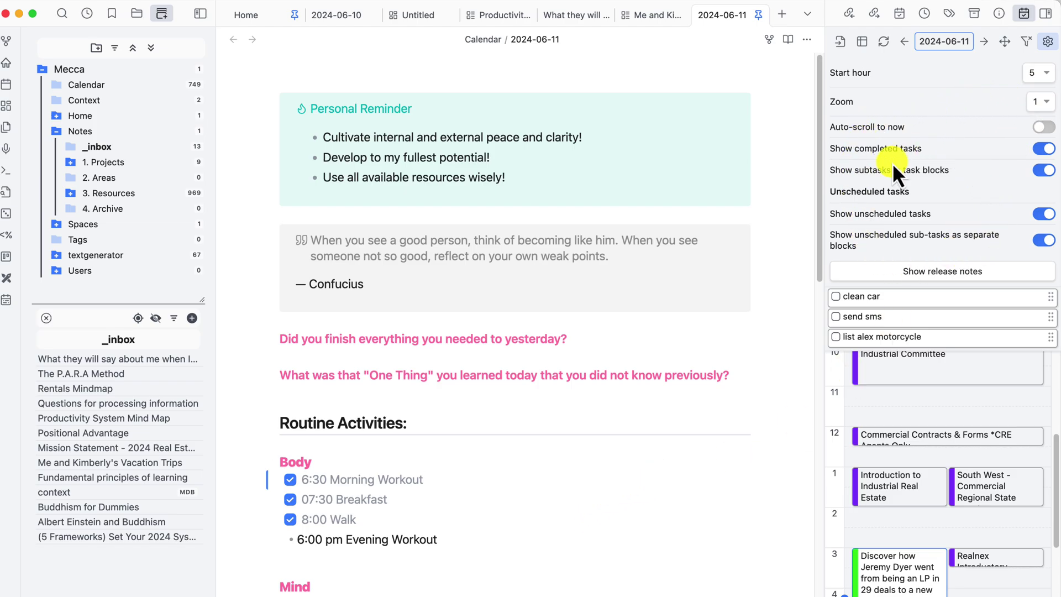
click(1048, 41)
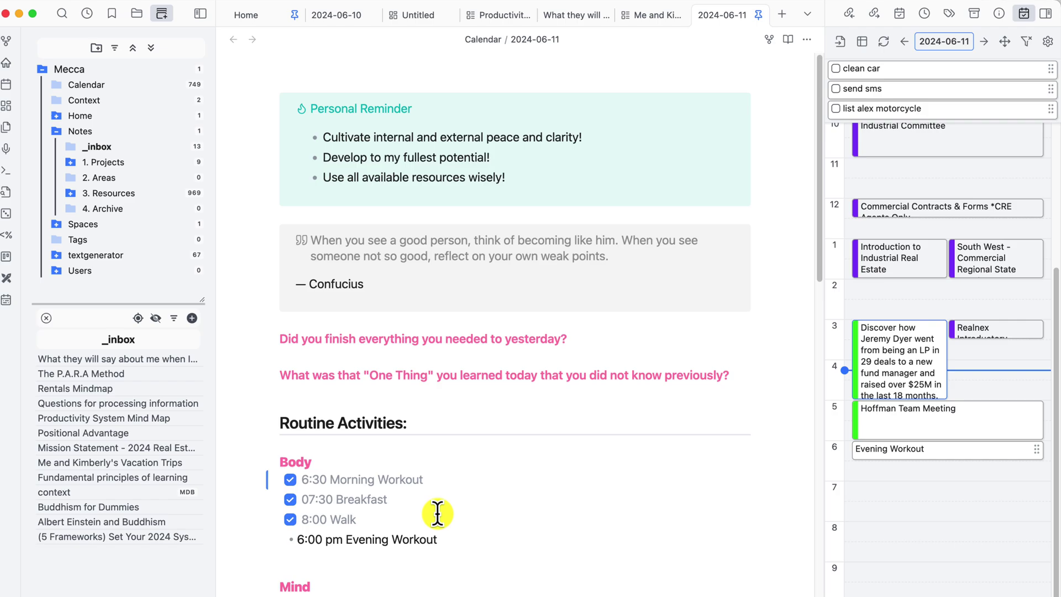
Step: Schedule the Brain Training item under Mind by adding the time 11:00 before its text
scroll(474, 484, down, 5)
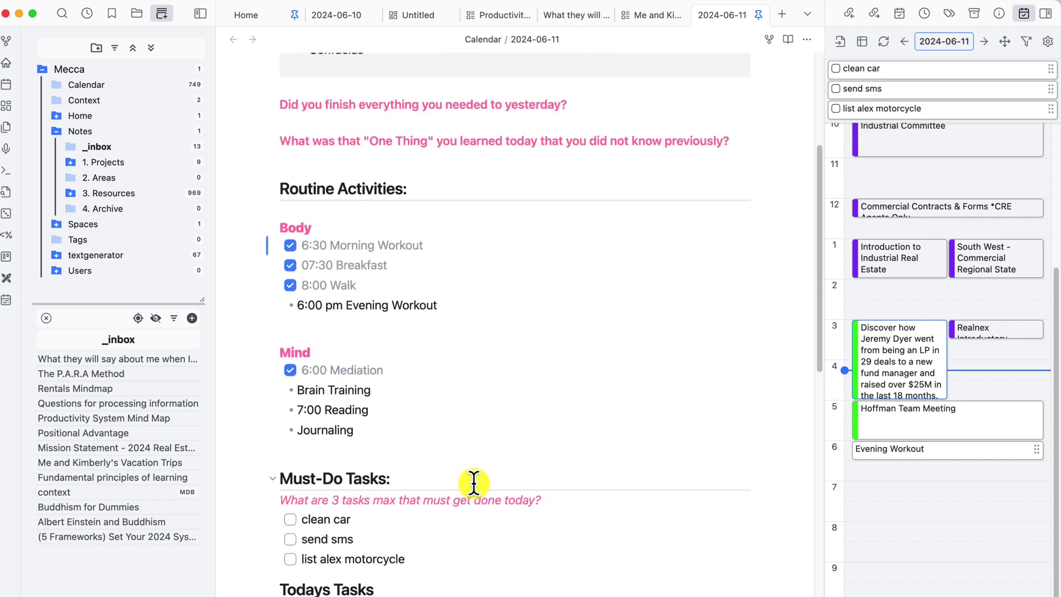
click(303, 381)
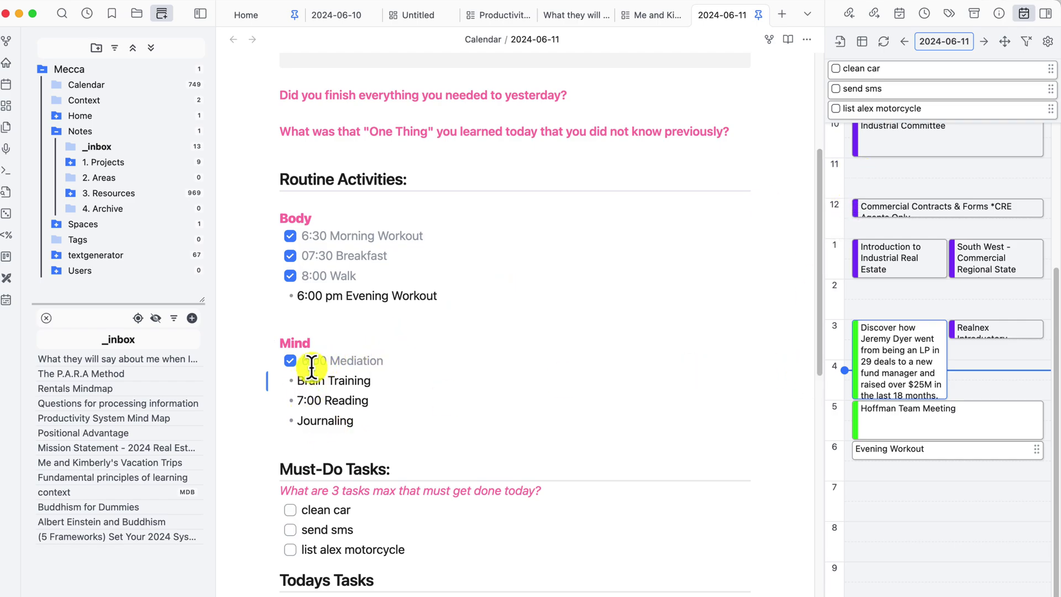
text(10)
text(:00)
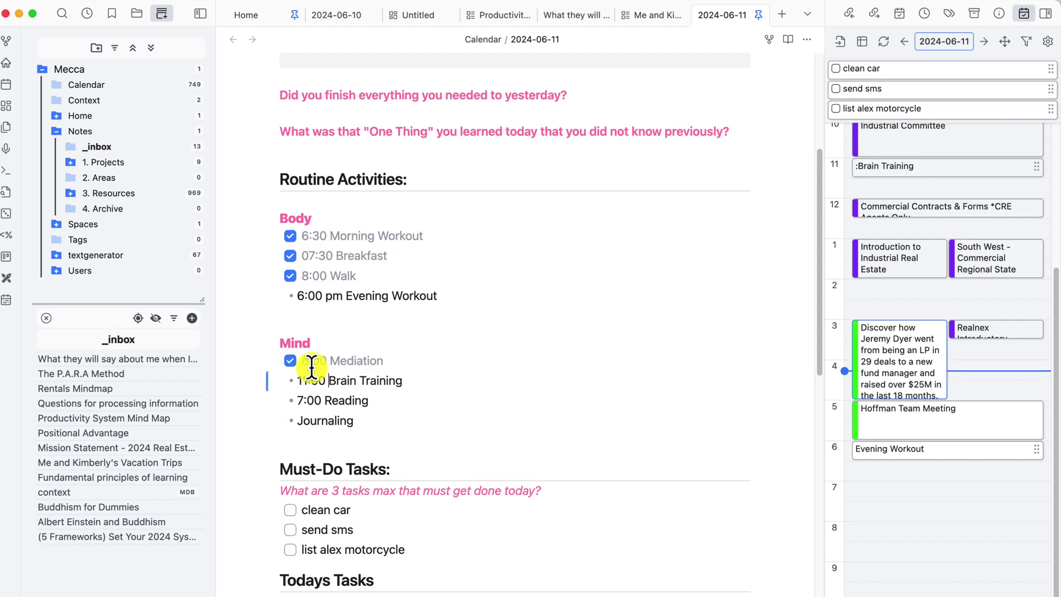
Step: Turn the 11:00 Brain Training bullet into a checkbox task, mark it complete, and turn it back into a plain bullet
click(415, 381)
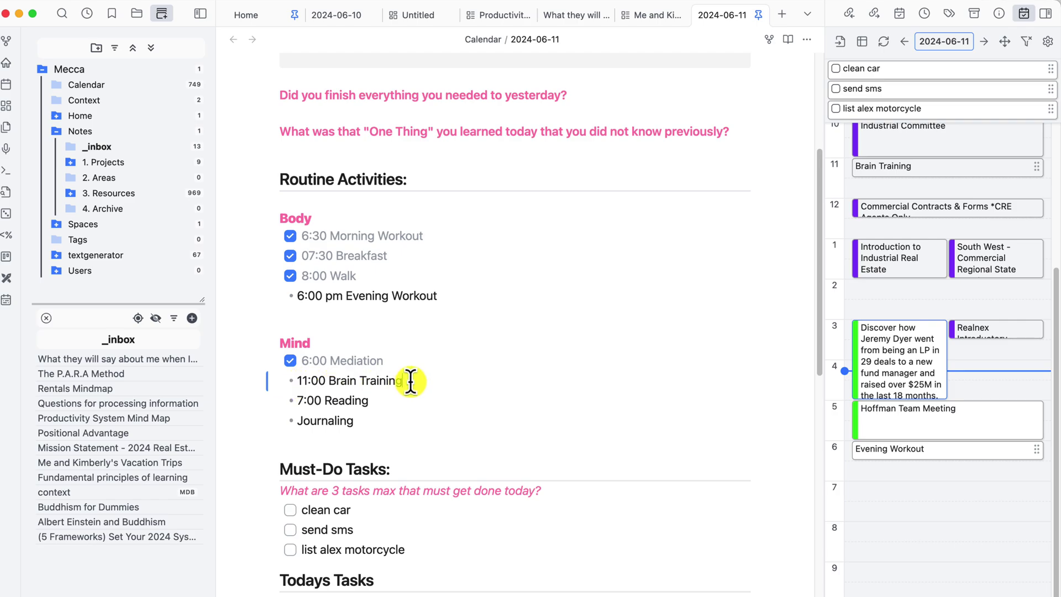
key(super+l)
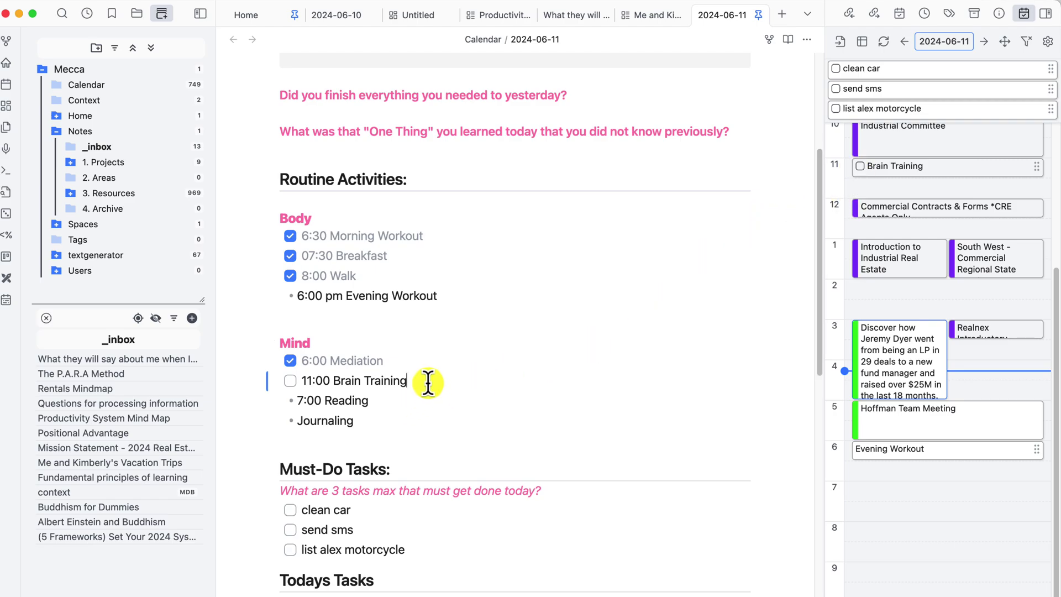
key(super+l)
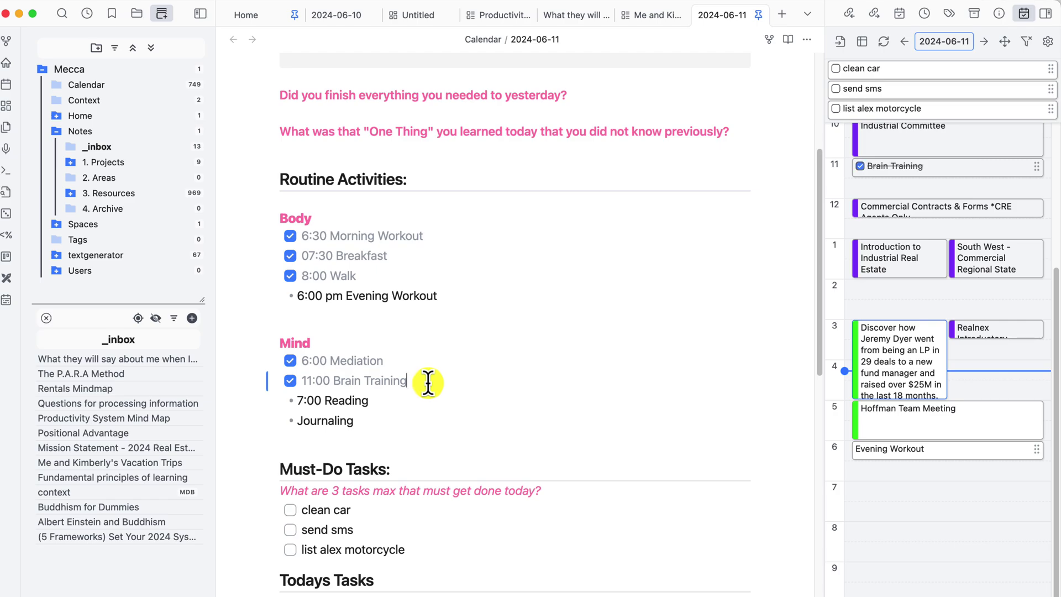
key(super+l)
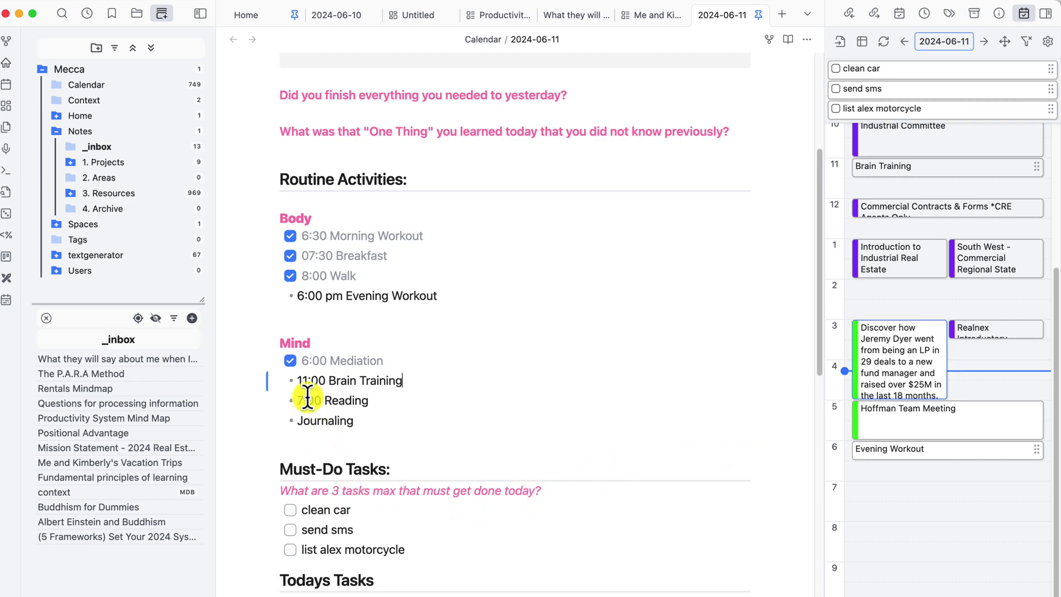
Step: Add a bullet entry under Journal with the inserted current time, followed by "- This is a journal"
scroll(429, 495, down, 5)
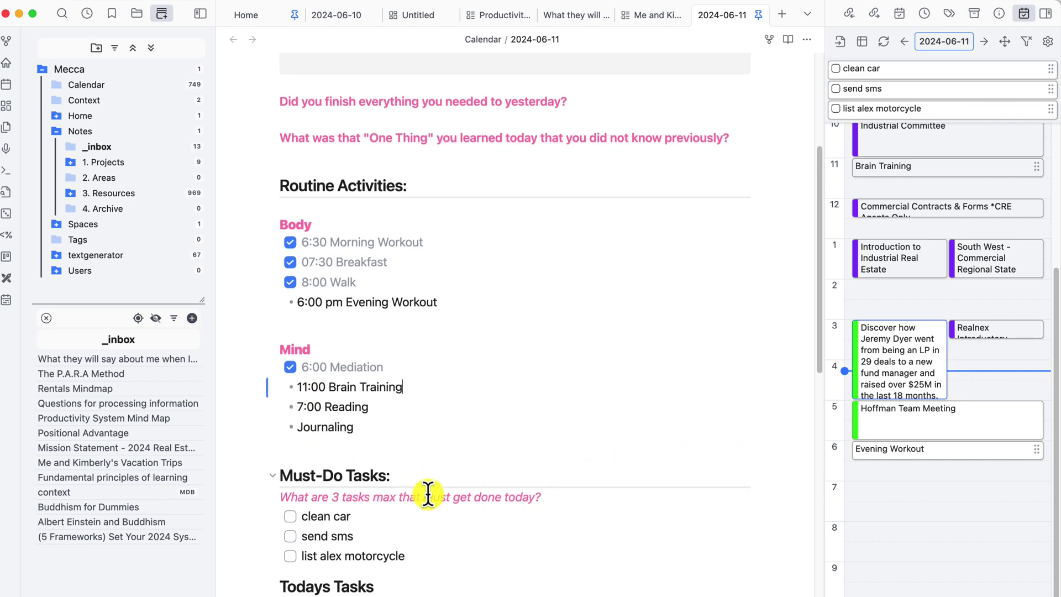
scroll(415, 517, down, 20)
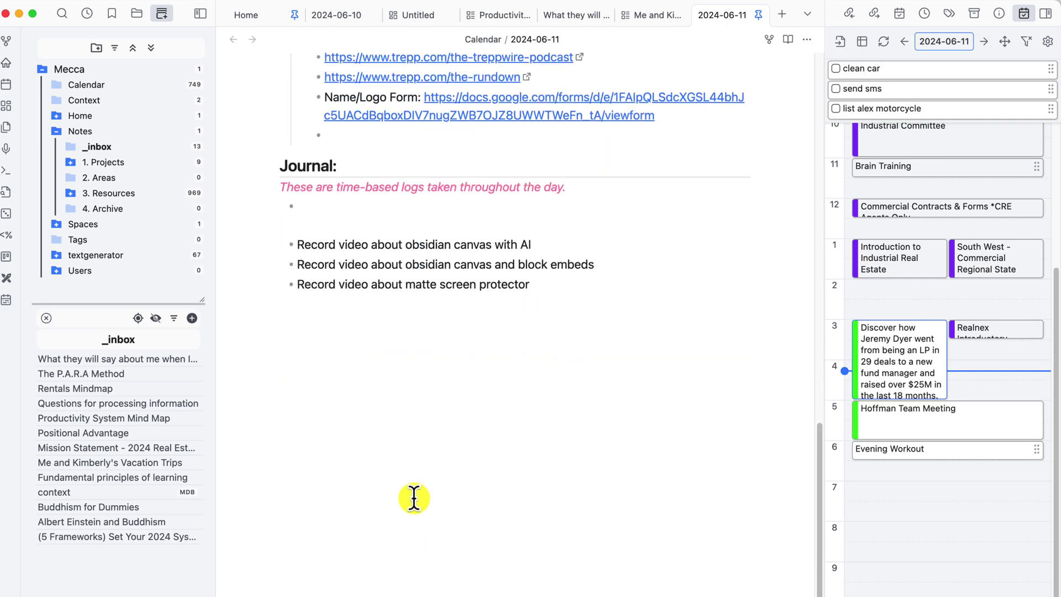
click(332, 206)
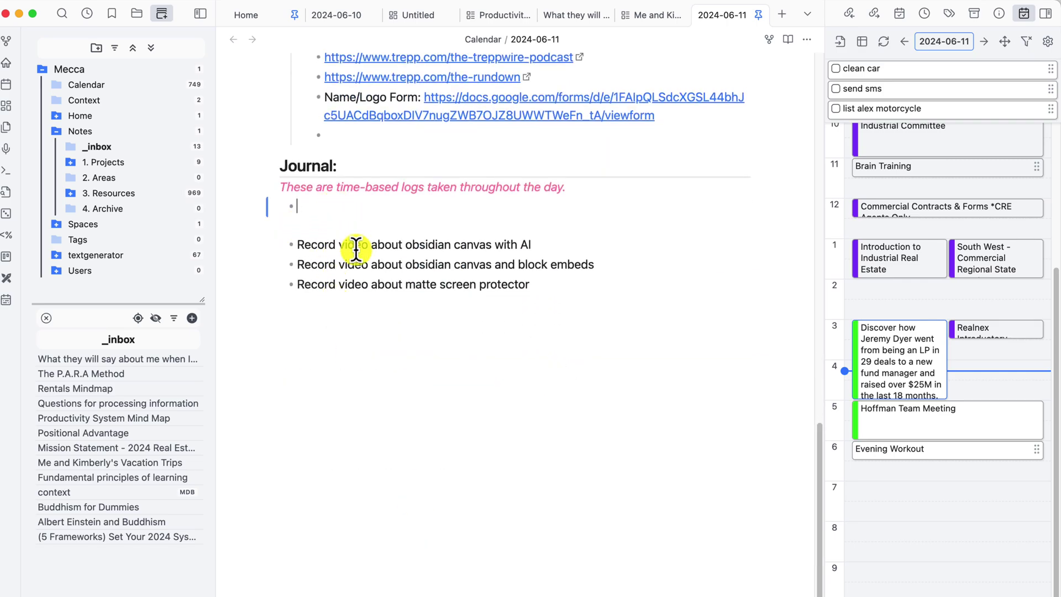
text(/time)
key(Return)
text(-)
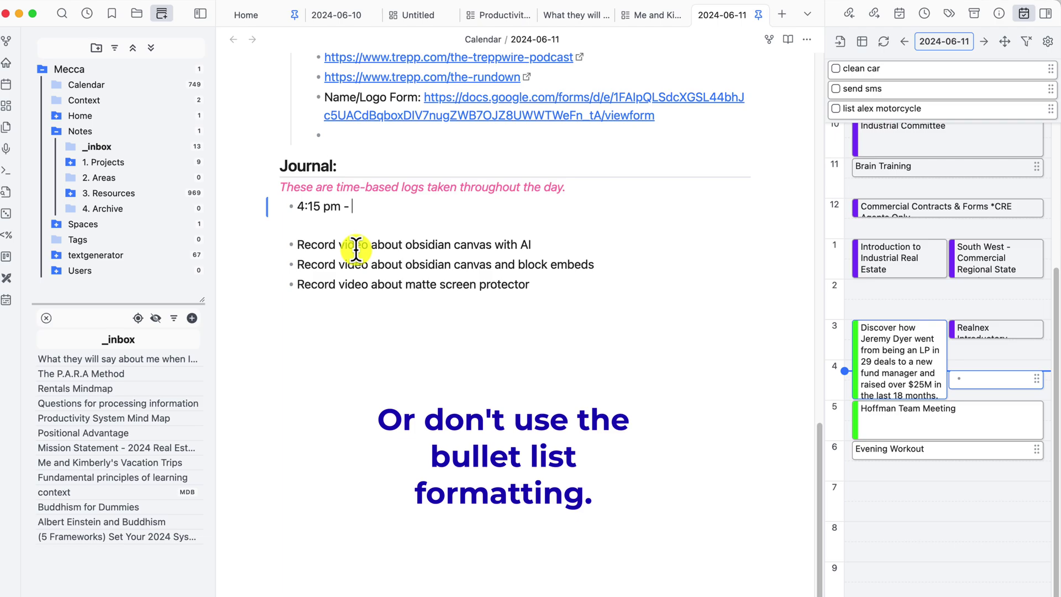
text(This is a journal)
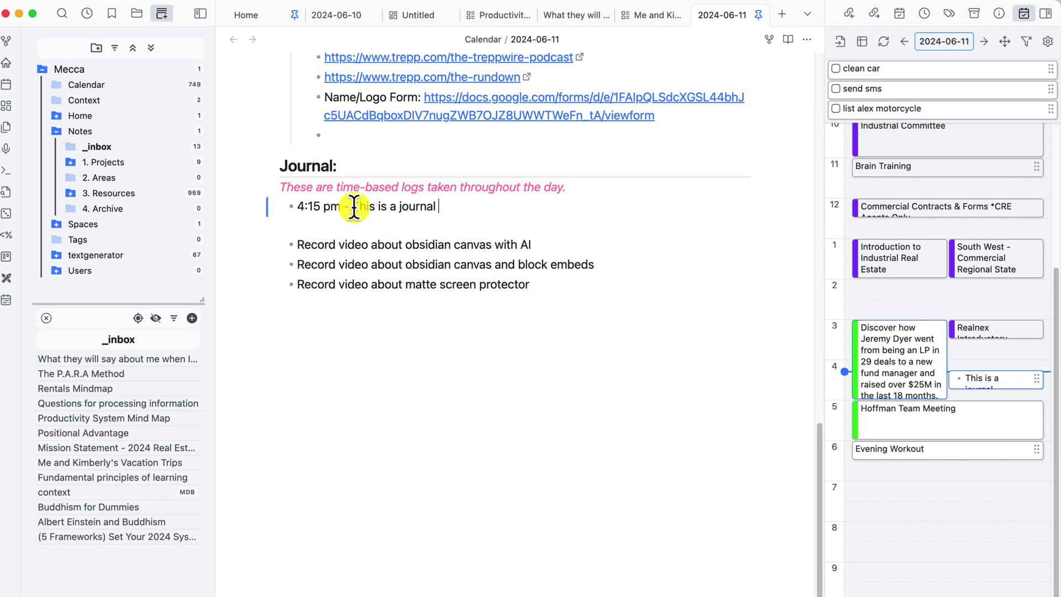
Step: Clear the text of the 4:15 pm entry under Journal, leaving an empty bullet
drag(352, 207, 303, 207)
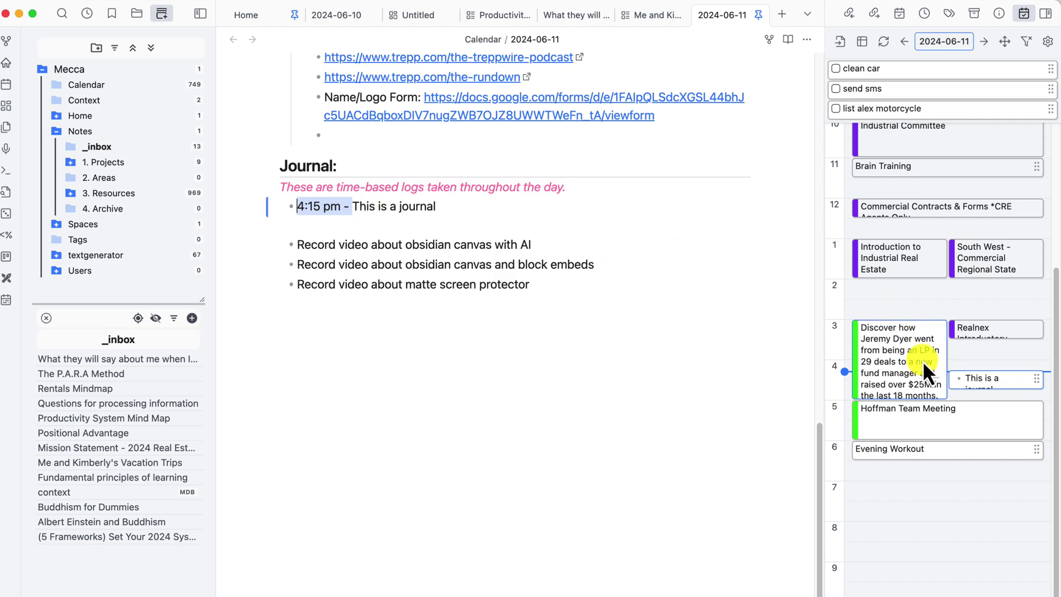
click(443, 208)
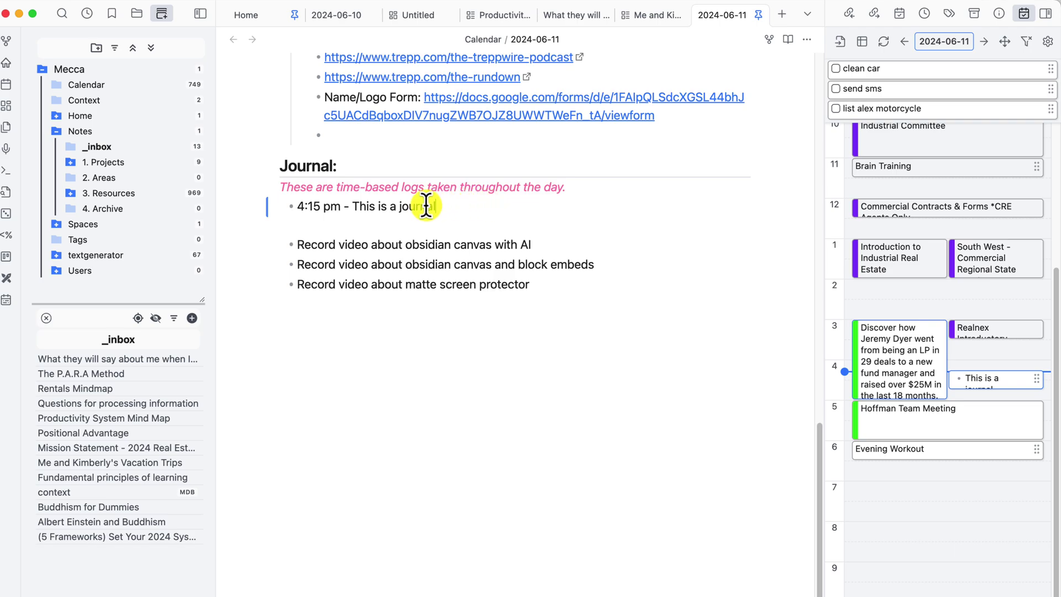
drag(443, 208, 296, 205)
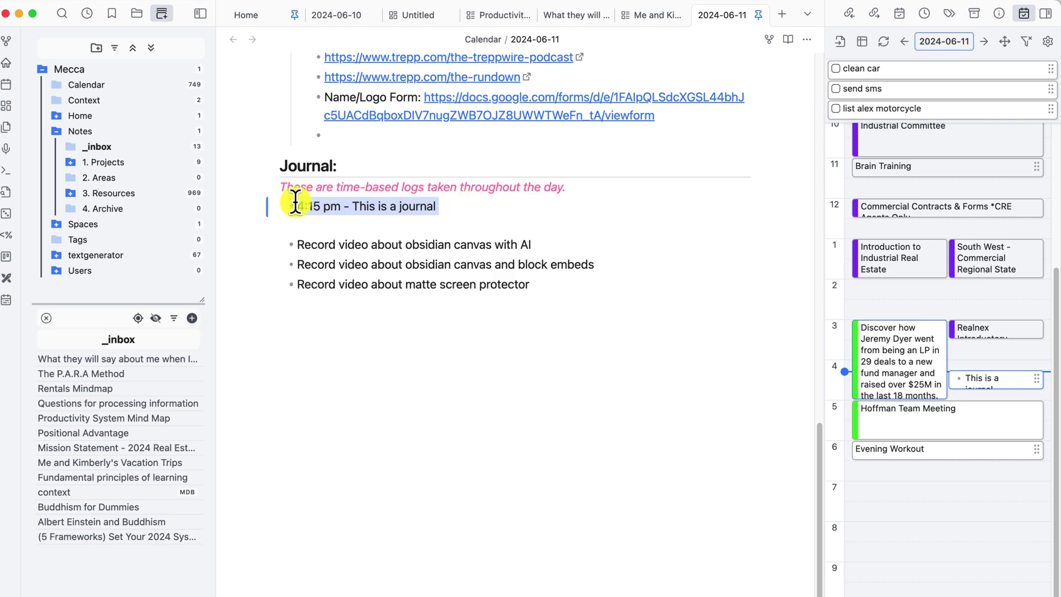
key(BackSpace)
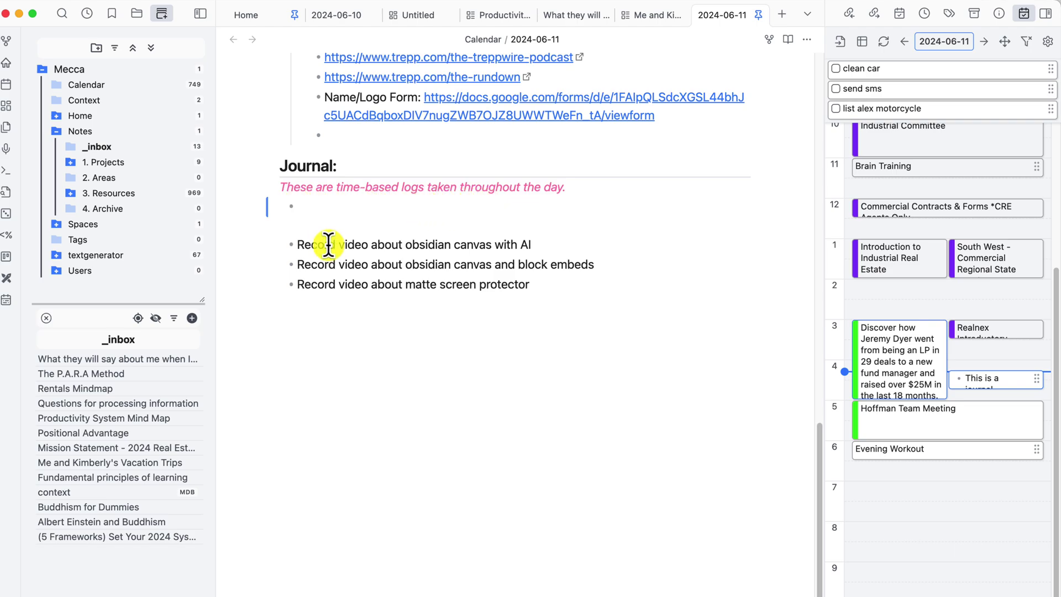
click(422, 302)
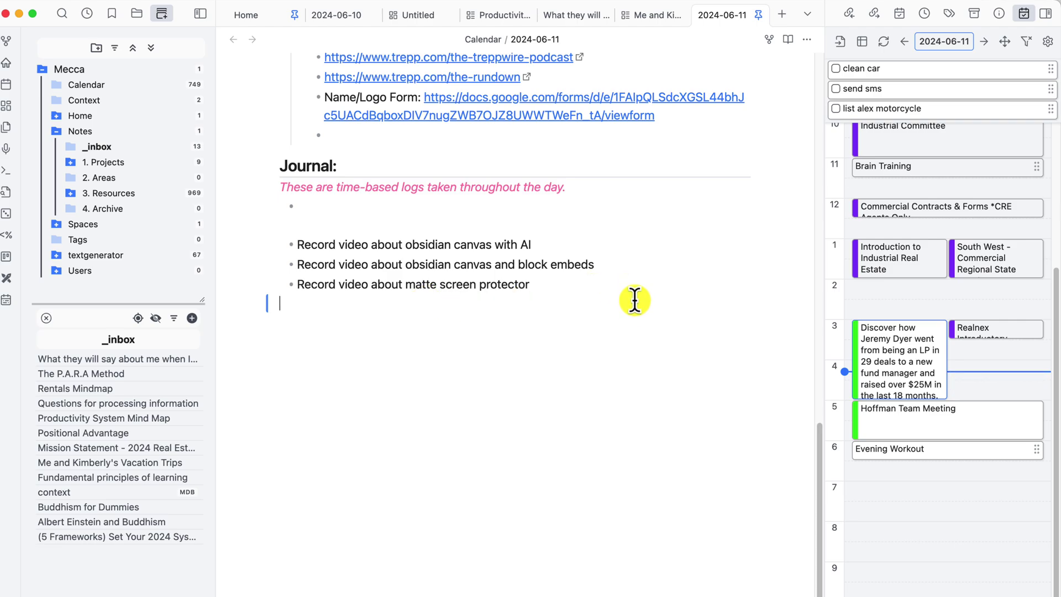
Step: Schedule the motorcycle task from Must-Do Tasks at 02:00 - 02:30 by moving it from the unscheduled list into the timeline's 2 o'clock slot
scroll(634, 301, up, 10)
scroll(635, 301, down, 4)
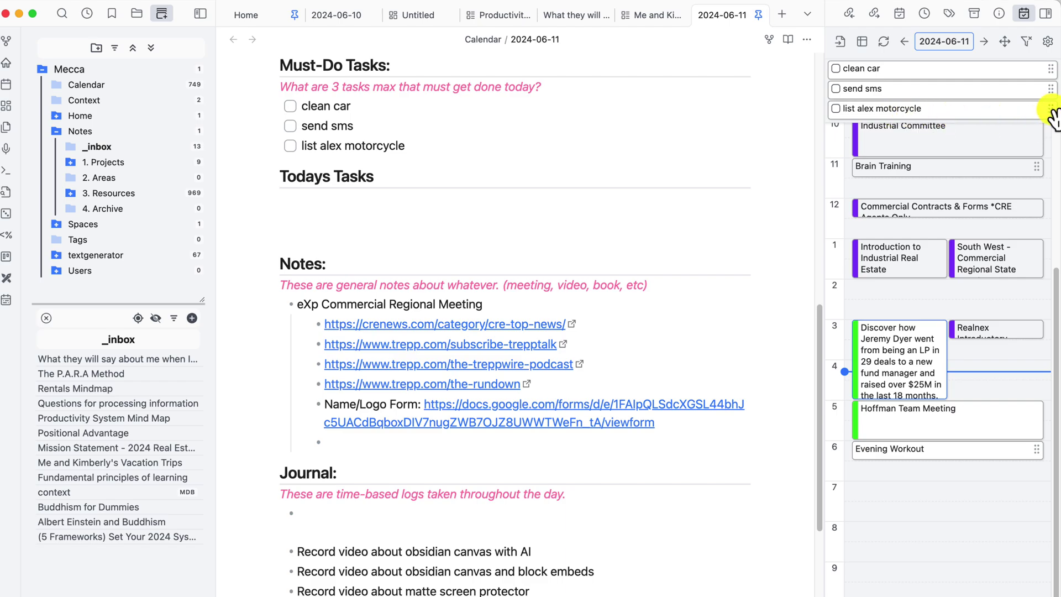
drag(1050, 109, 943, 287)
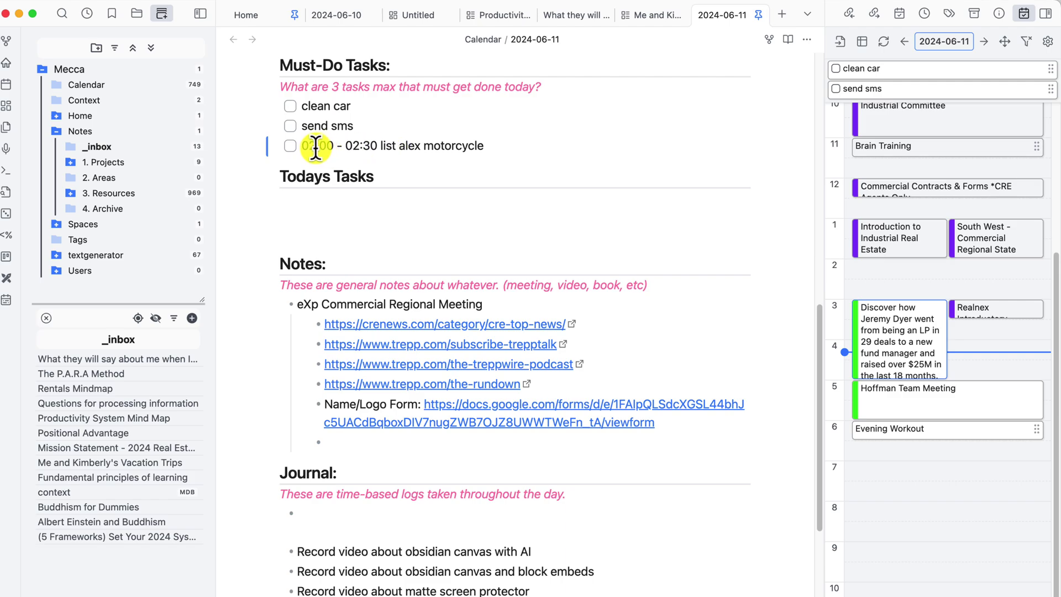
drag(302, 145, 378, 145)
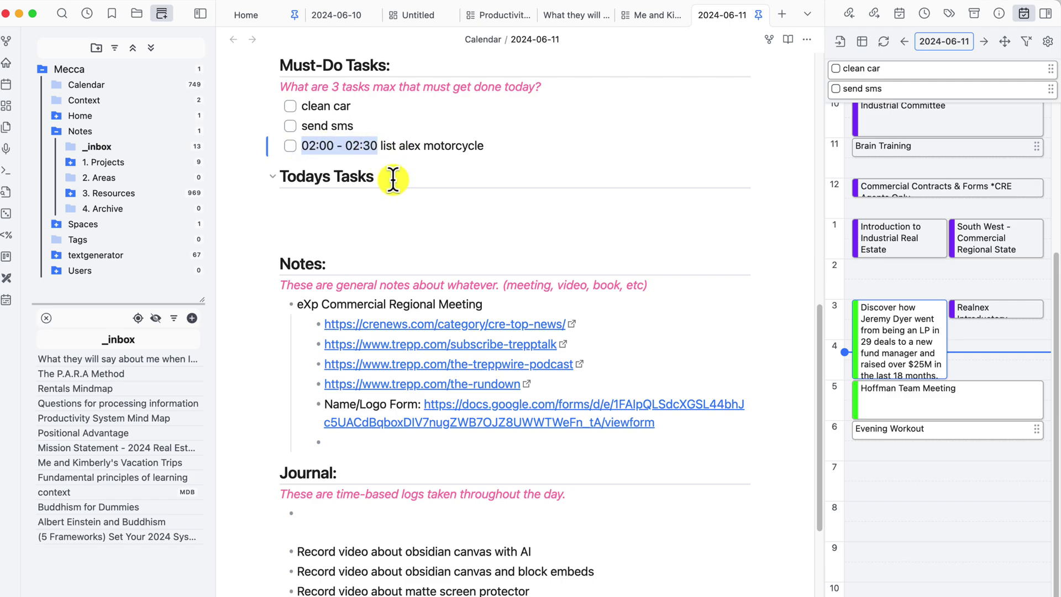
click(362, 147)
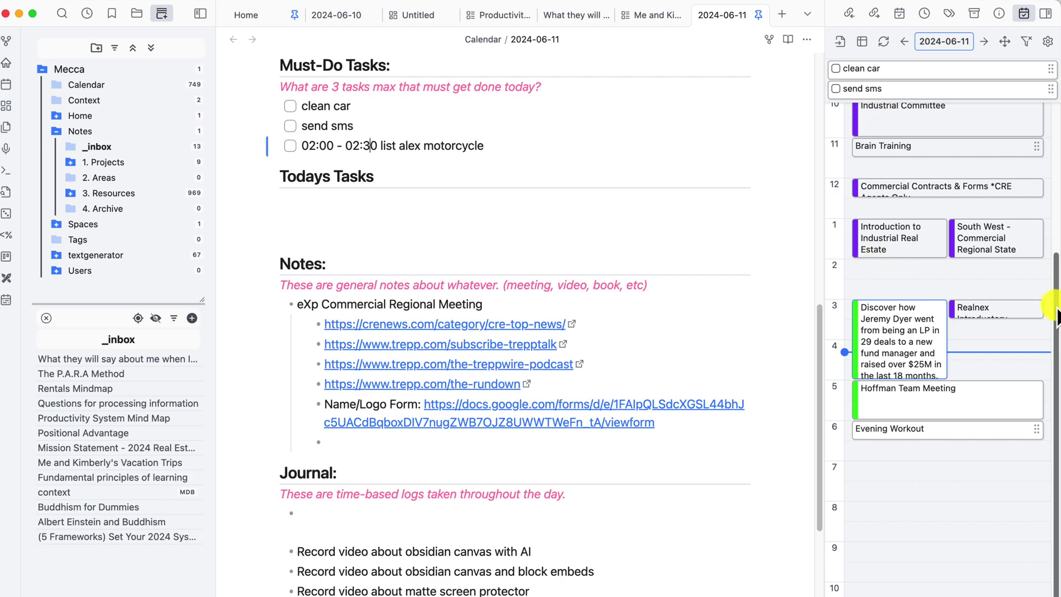
Step: Check the timeline's early hours for the motorcycle task and add "pm" after its 02:00 start time in the note
drag(1054, 284, 1054, 136)
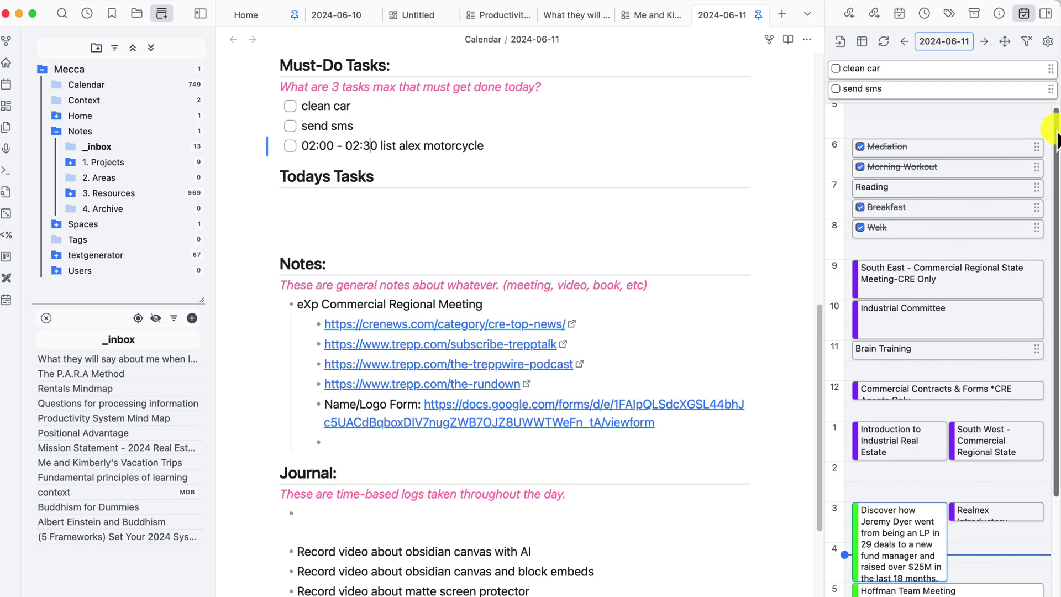
scroll(1057, 142, down, 5)
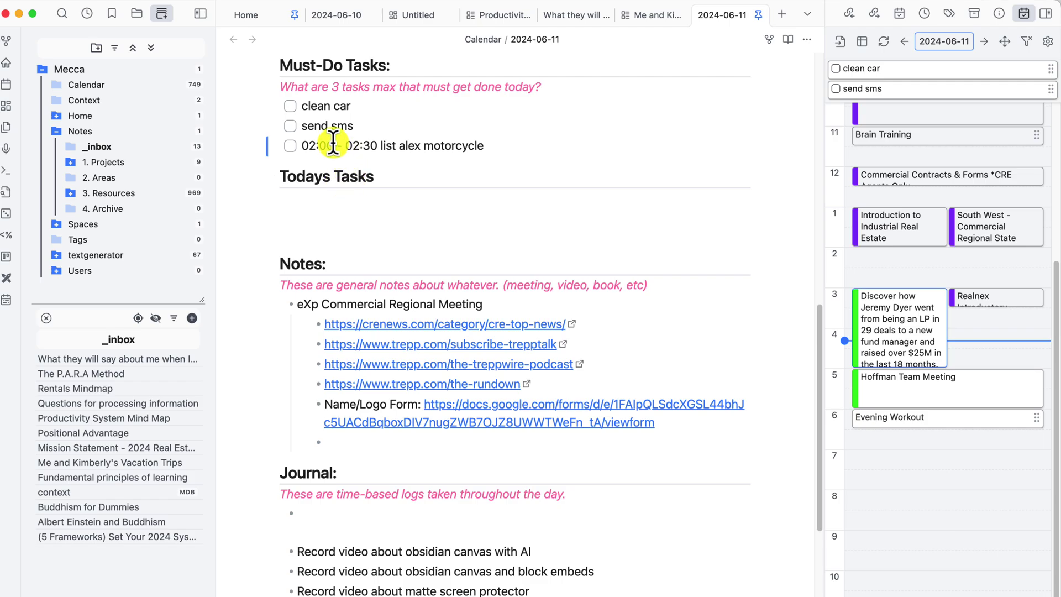
text(p)
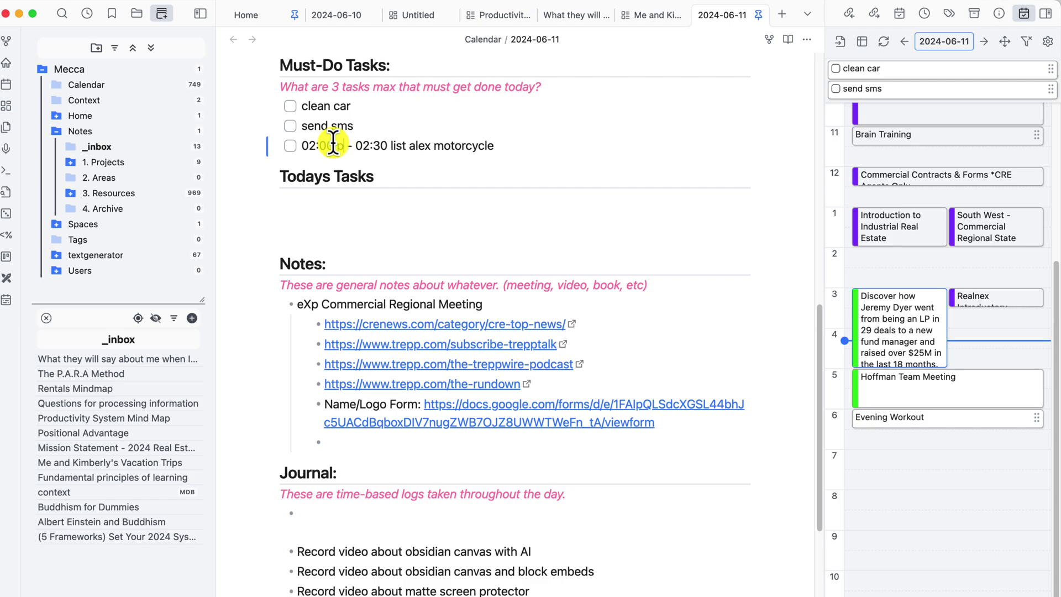
text(m)
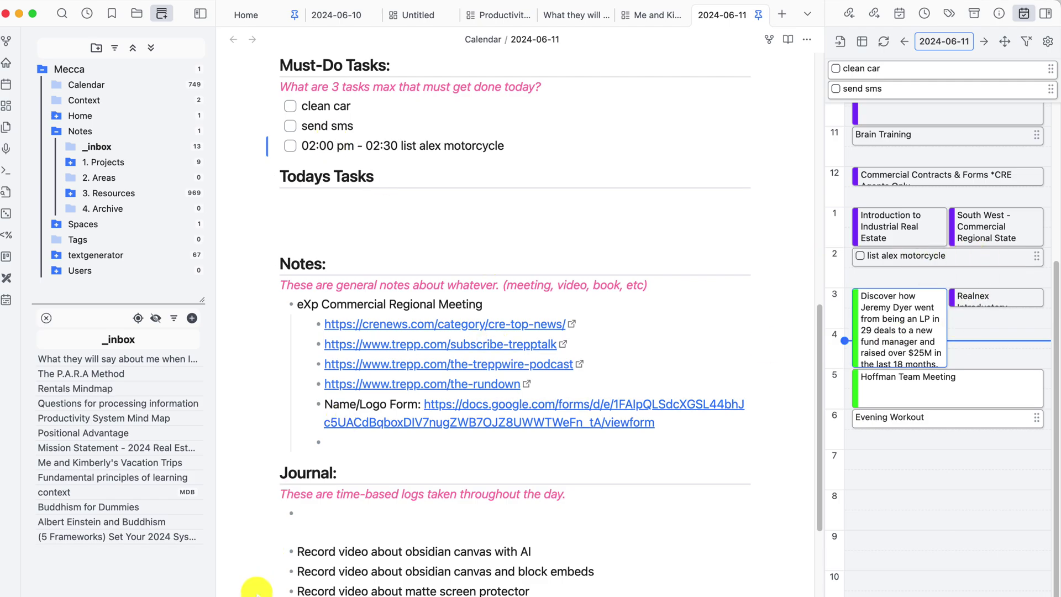
Step: Set Day Planner's default timestamp format to "hh:mm a" so that times include am or pm
key(super+comma)
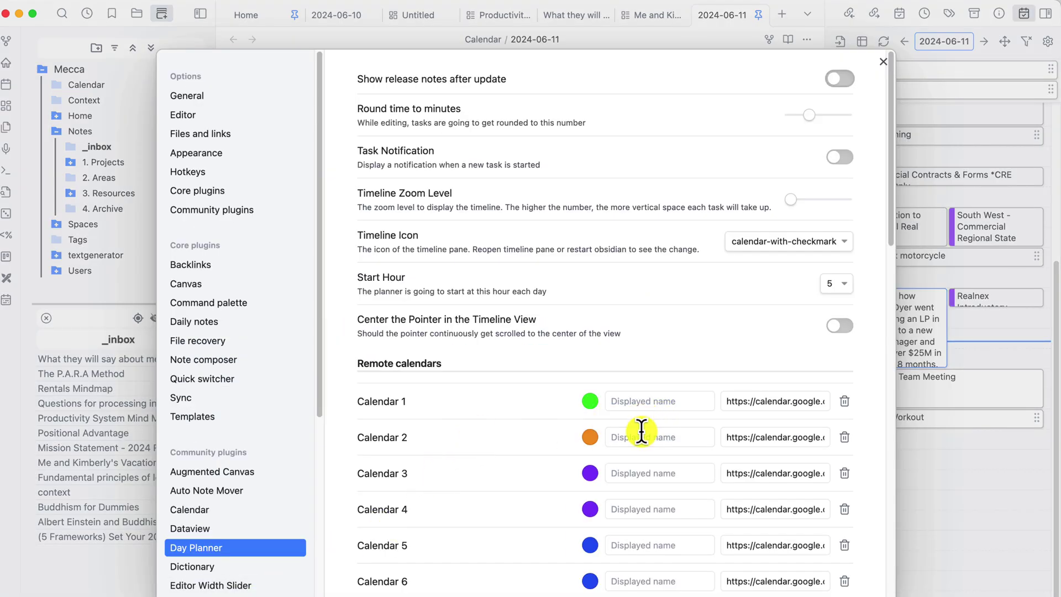
drag(890, 204, 885, 351)
click(793, 348)
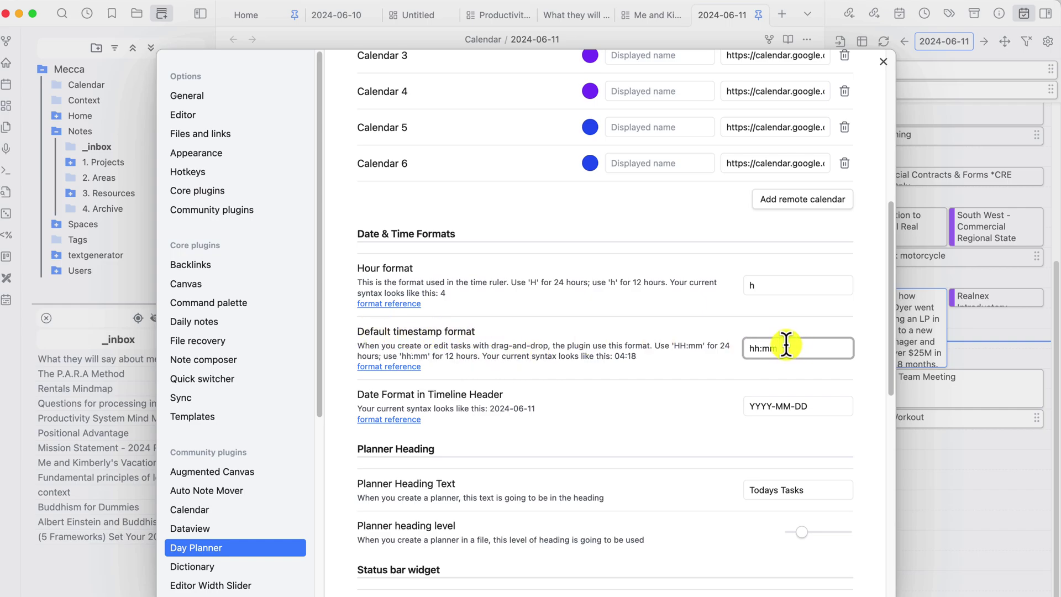
text(a)
click(883, 62)
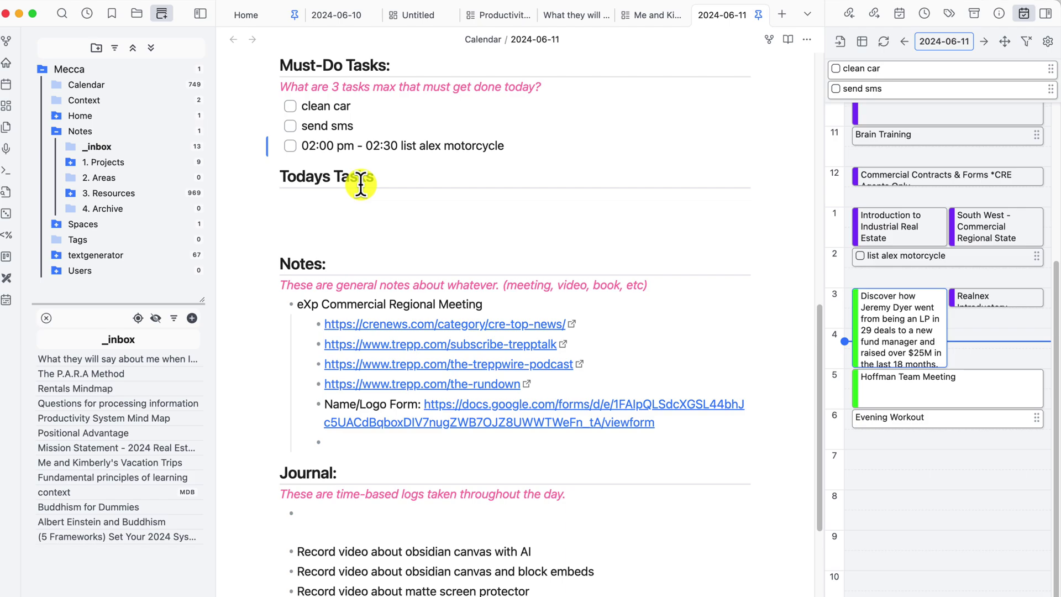
Step: Remove the time range from the motorcycle task and reschedule it in the timeline at 02:00 pm - 02:30 pm
drag(402, 145, 303, 145)
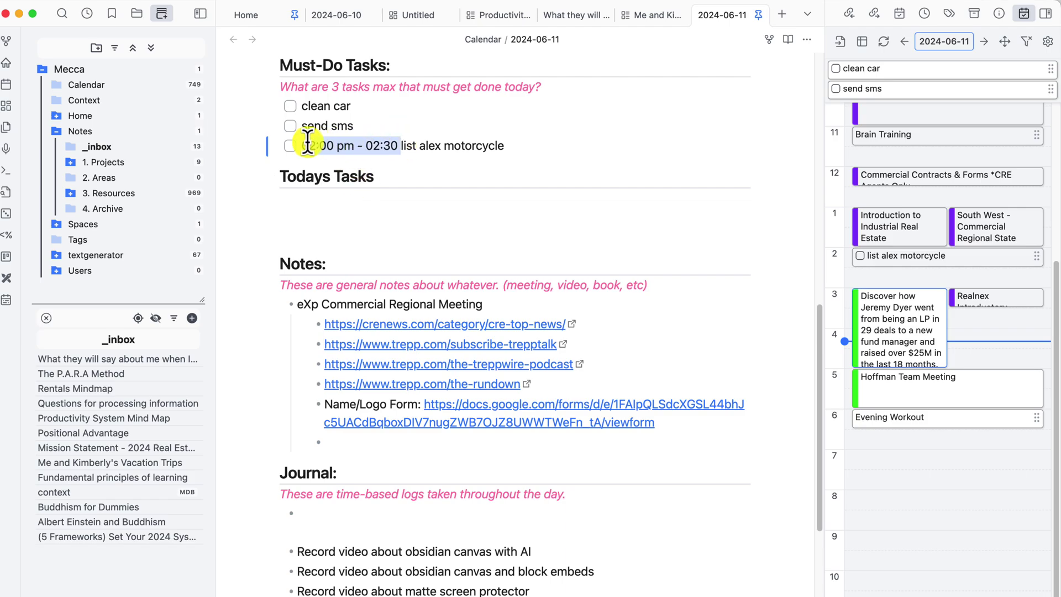
key(BackSpace)
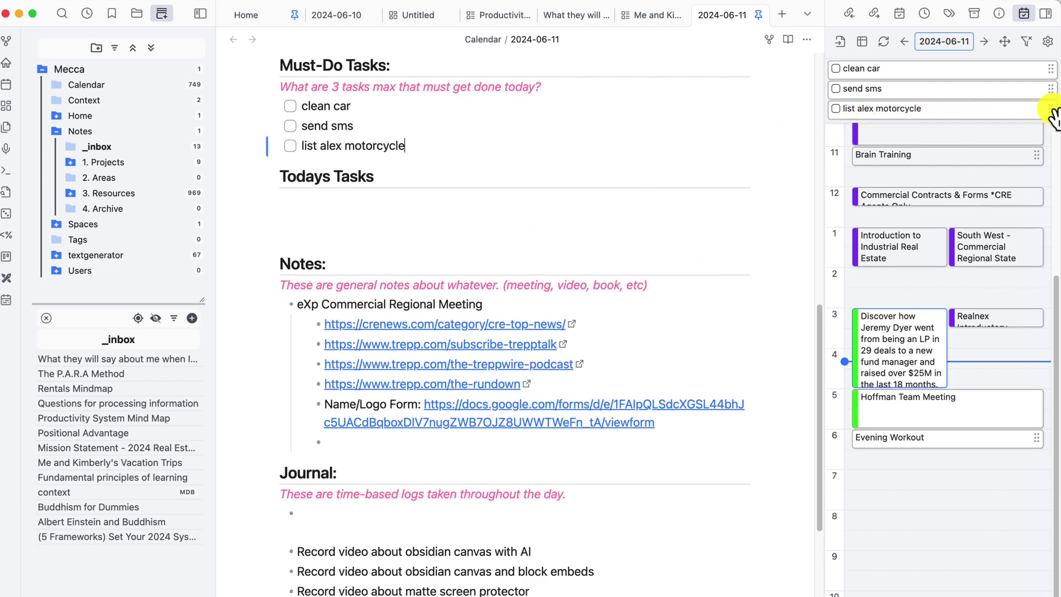
drag(1051, 108, 1011, 255)
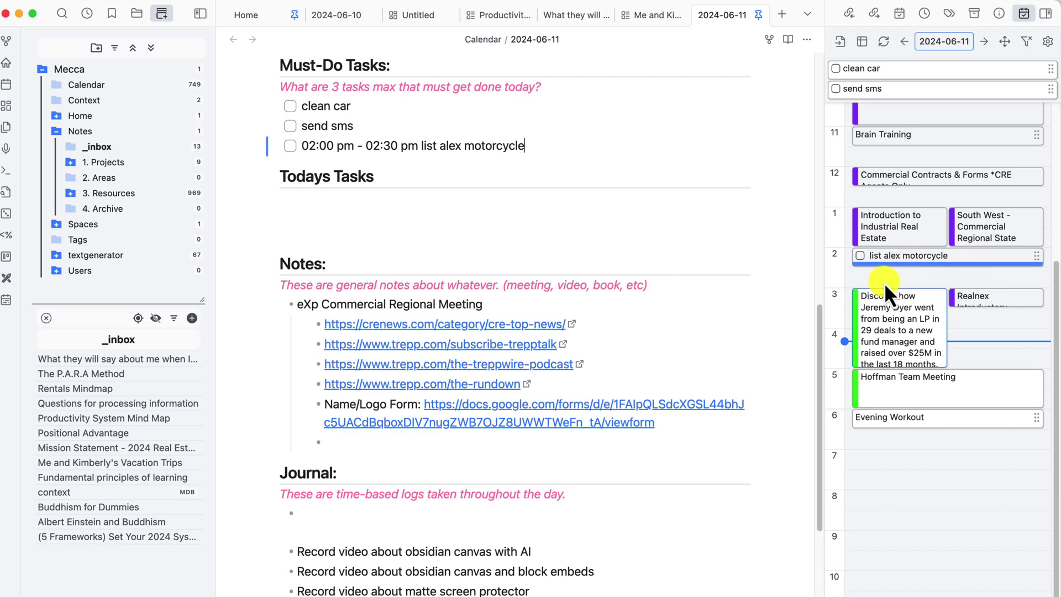
Step: Delete the 02:00 pm - 02:30 pm range from the motorcycle task to make it unscheduled again
double_click(346, 146)
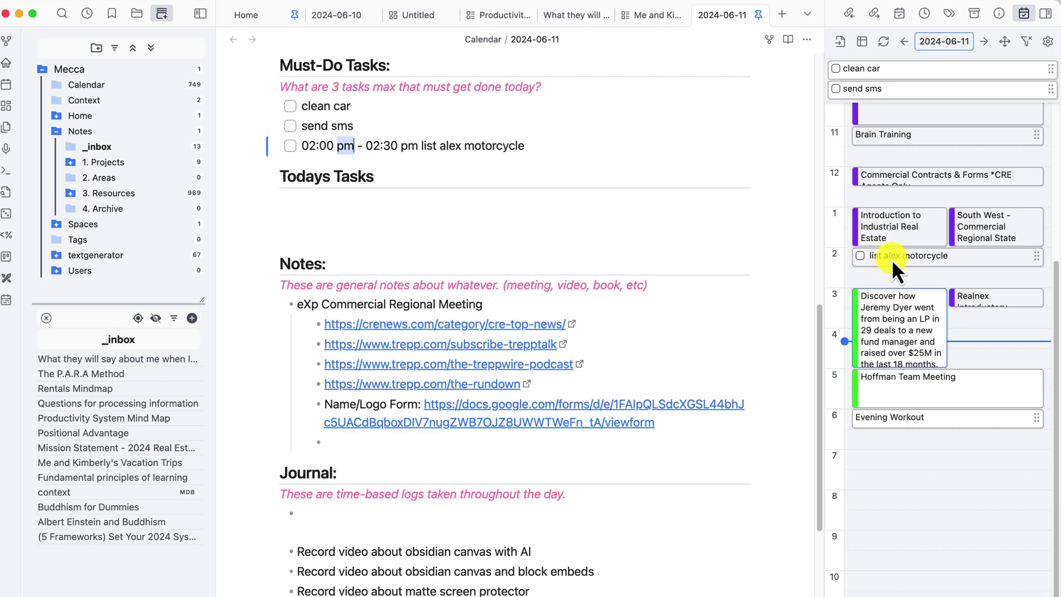
drag(302, 146, 426, 147)
key(BackSpace)
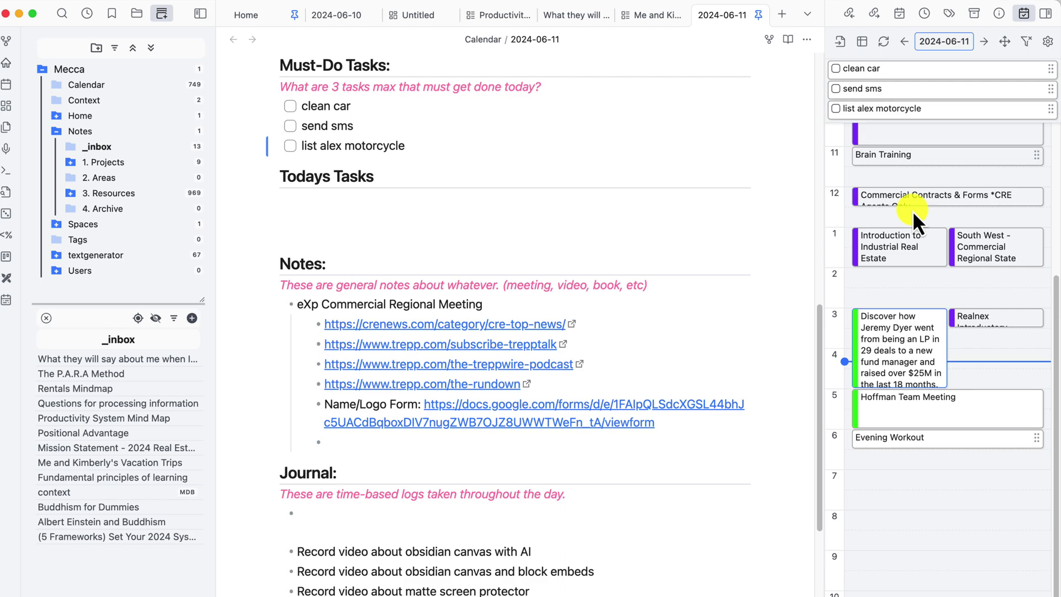
Step: Open the week planner and move the unscheduled motorcycle task from 2024-06-11 to 9:00 on 2024-06-12
click(862, 41)
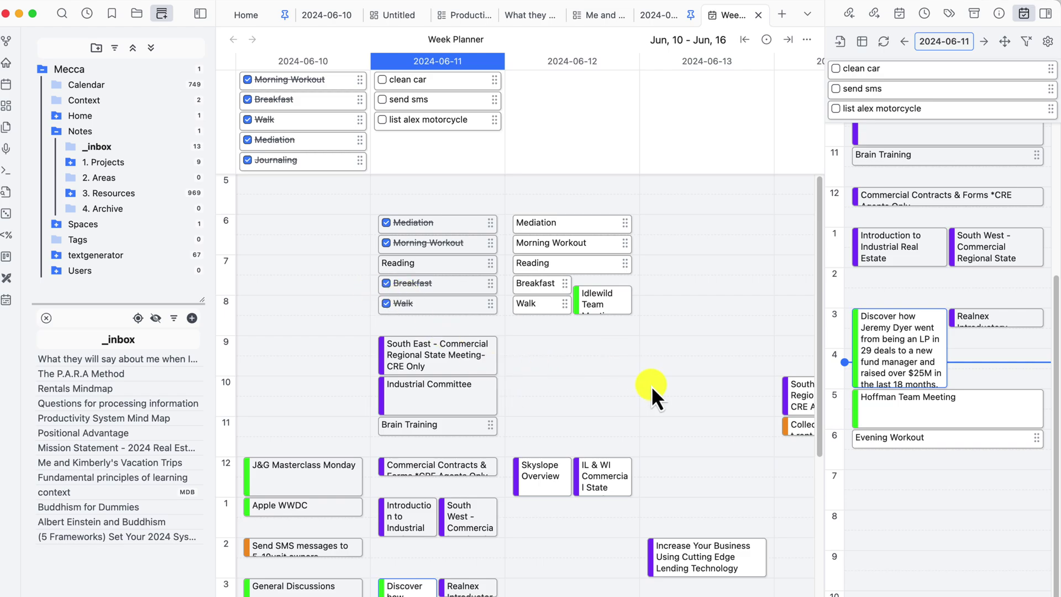
scroll(574, 394, down, 5)
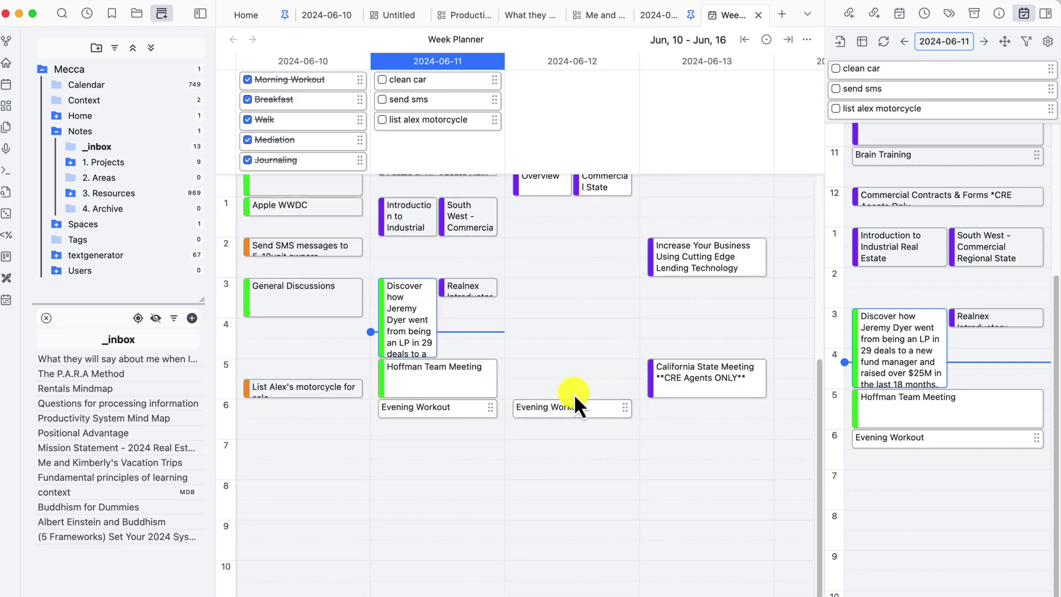
scroll(574, 394, up, 5)
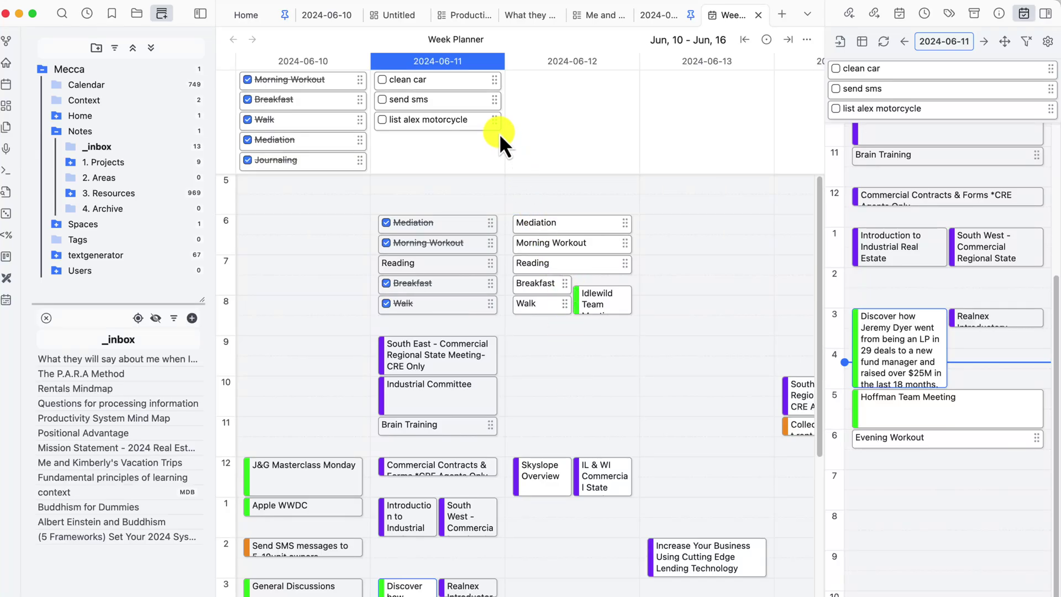
drag(498, 124, 579, 348)
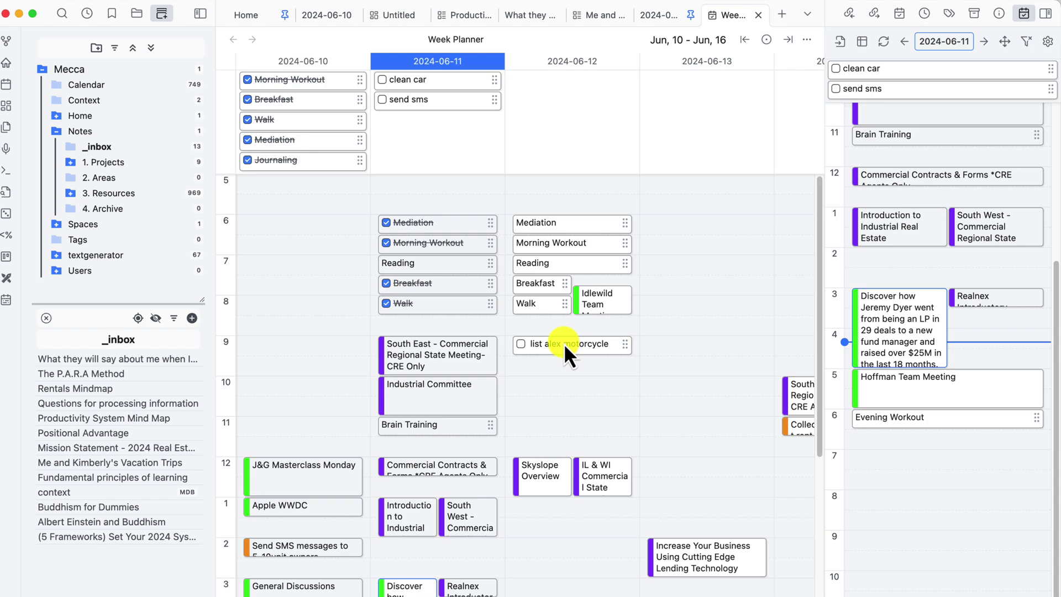
scroll(564, 343, down, 1)
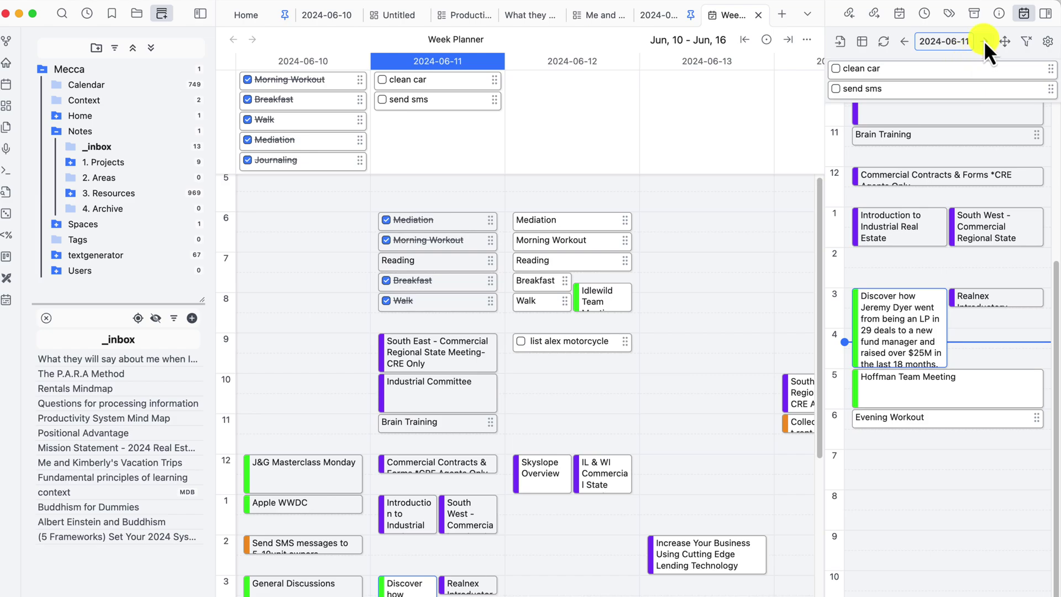
Step: Advance the timeline to 2024-06-12 and examine the moved motorcycle task under Todays Tasks in that day's note
click(924, 43)
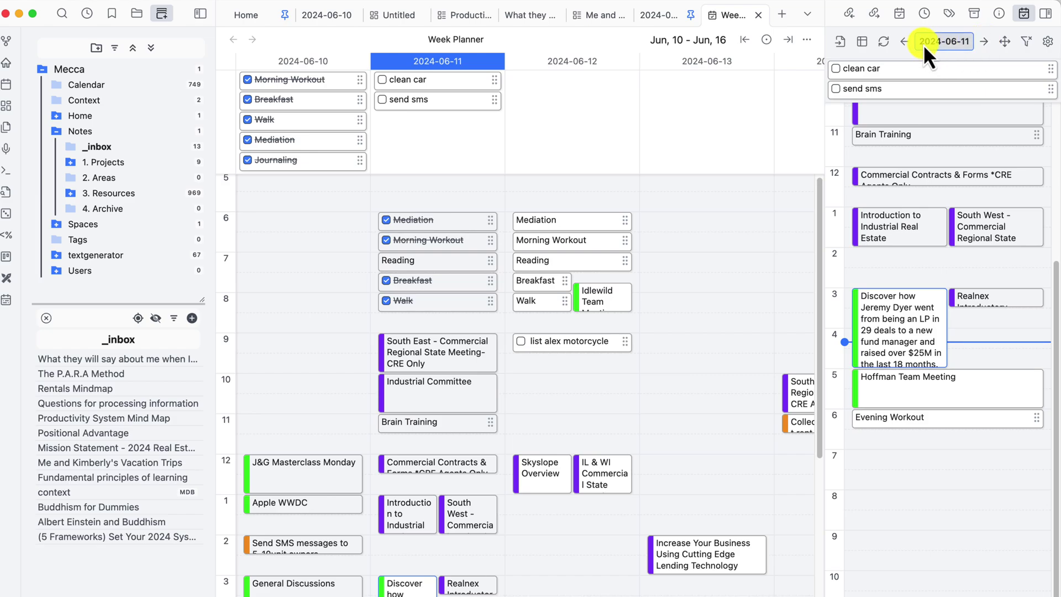
click(983, 41)
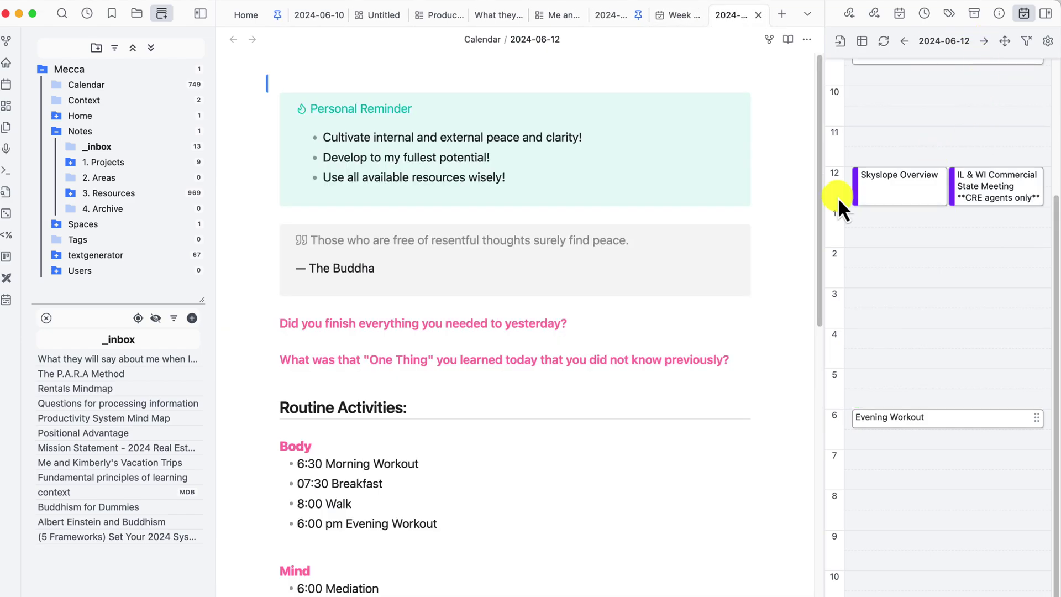
scroll(730, 360, down, 7)
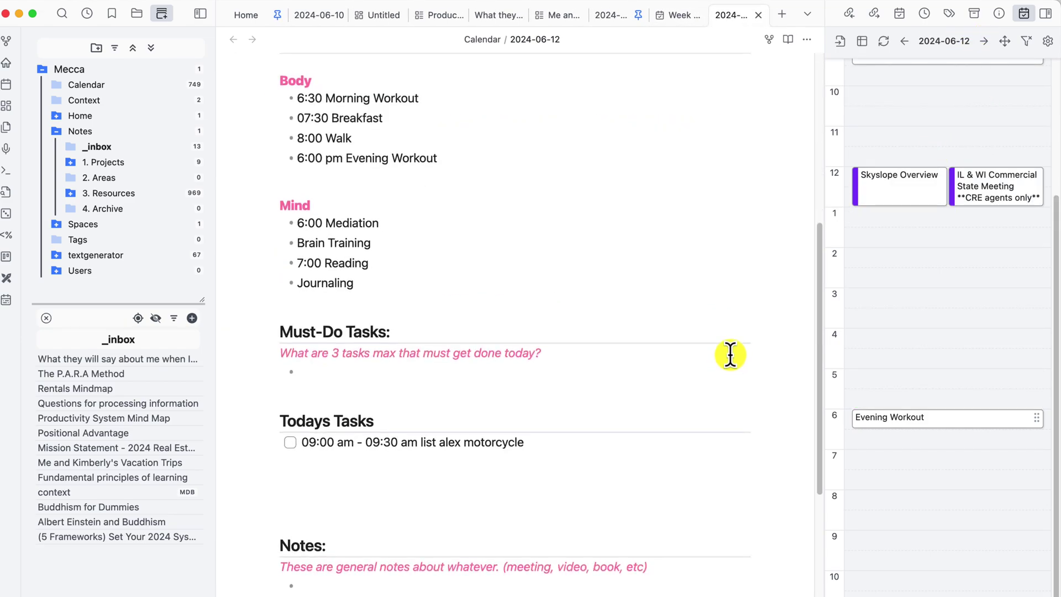
scroll(730, 355, down, 2)
drag(520, 351, 301, 351)
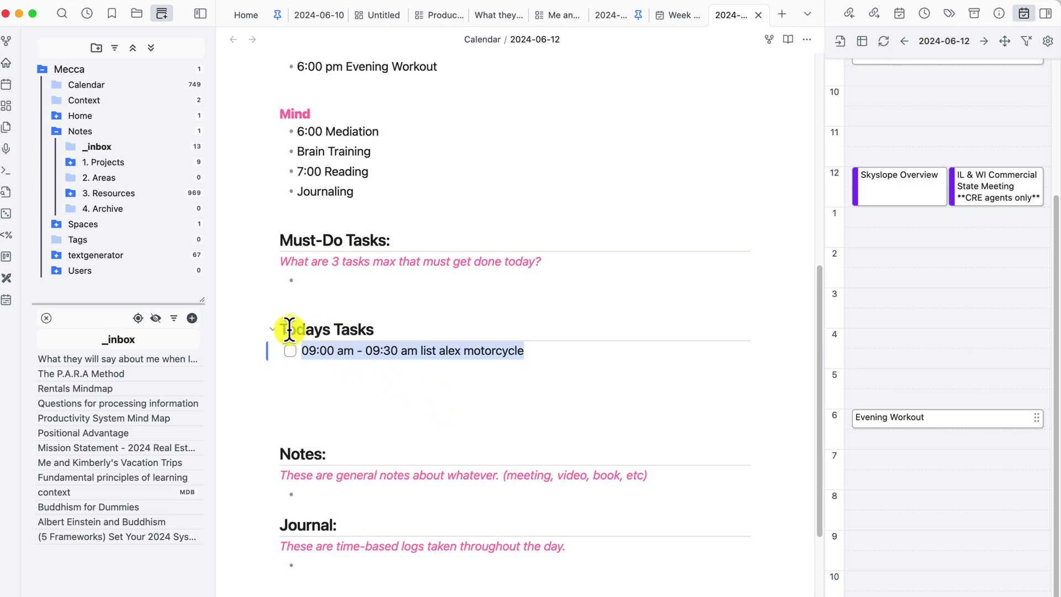
click(386, 330)
click(423, 366)
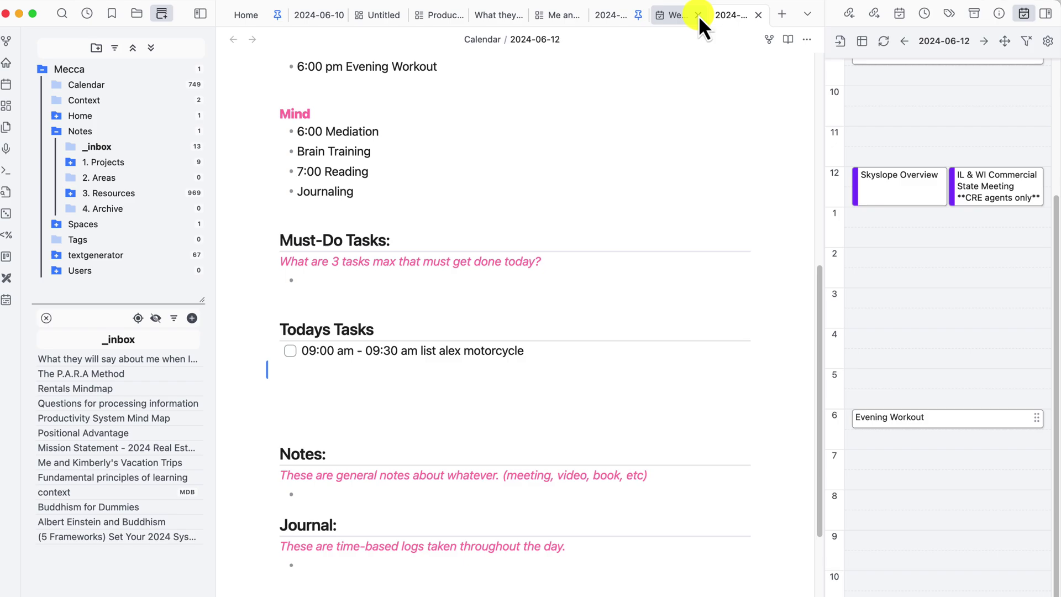
Step: Return to the week planner, open the 2024-06-12 daily note from its date header, and review its routine activities and tasks
click(676, 16)
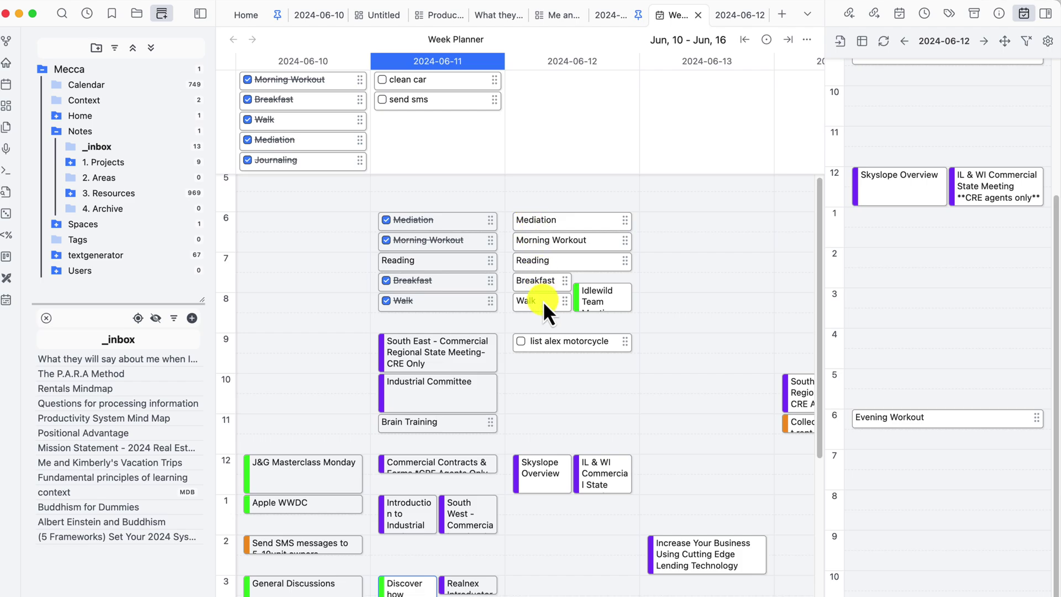
click(567, 64)
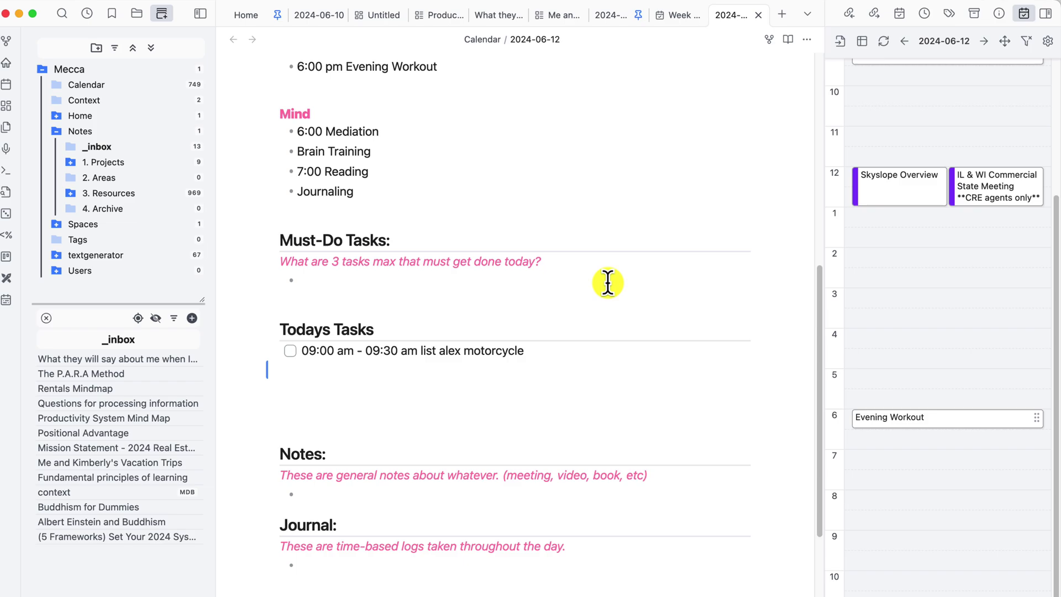
scroll(546, 296, up, 10)
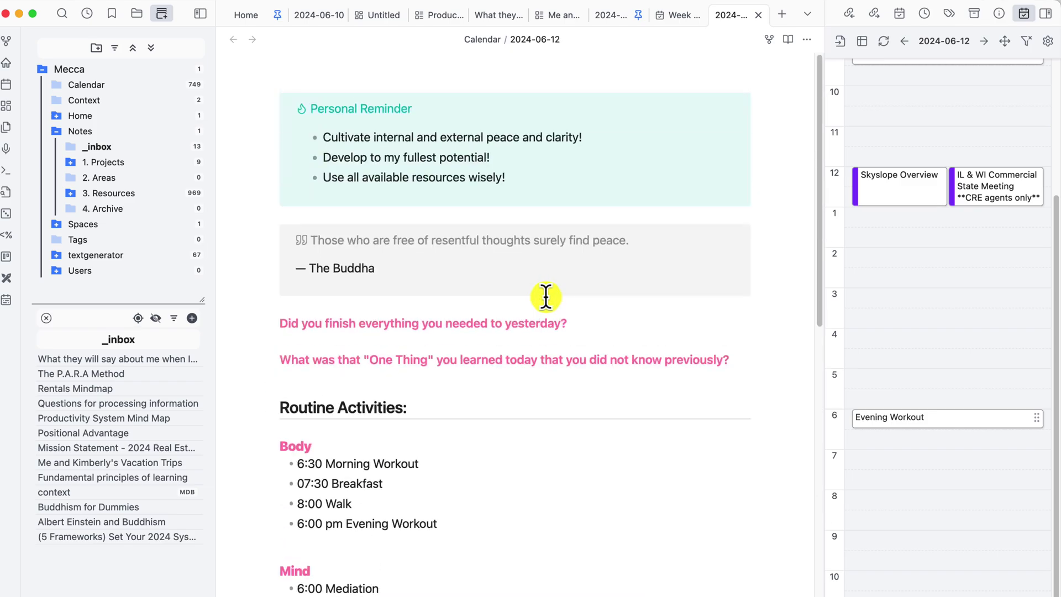
scroll(546, 297, down, 8)
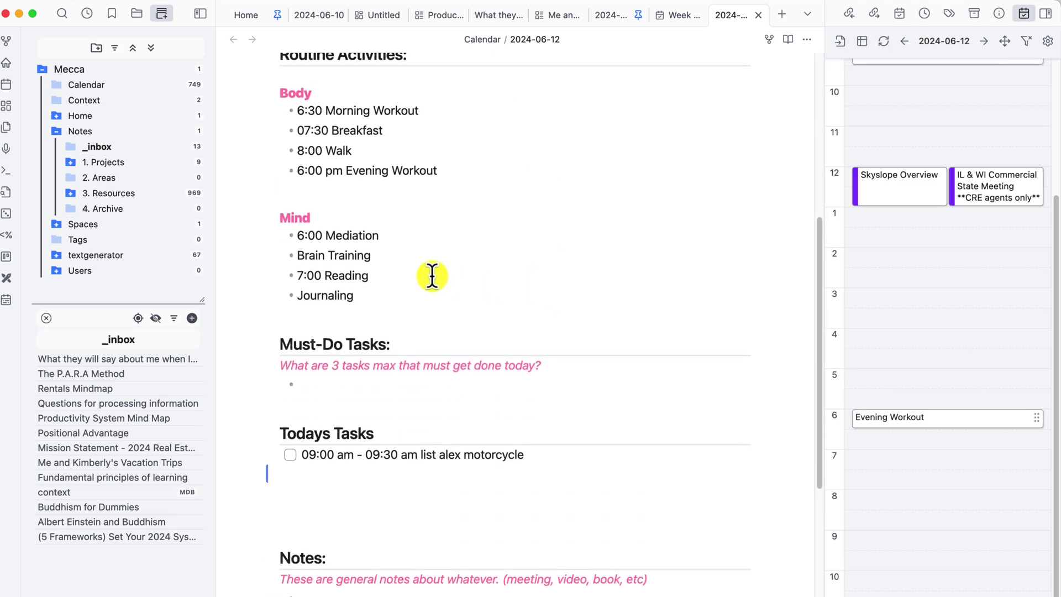
Step: Close the 2024-06-12 note, create a task at 10:00 on 2024-06-12 in the week planner, and reopen that day's note
click(758, 17)
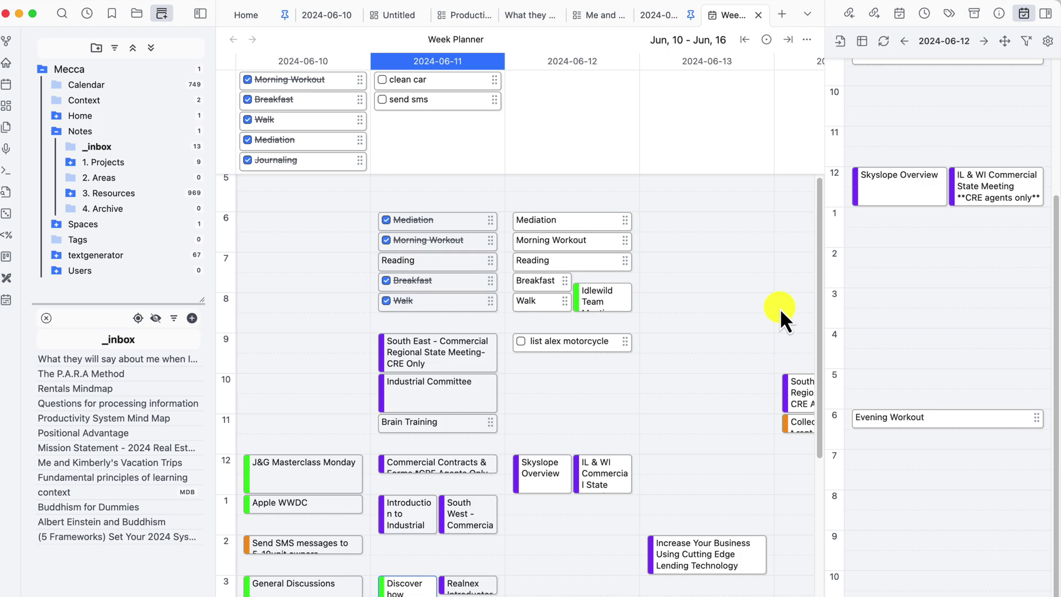
double_click(571, 384)
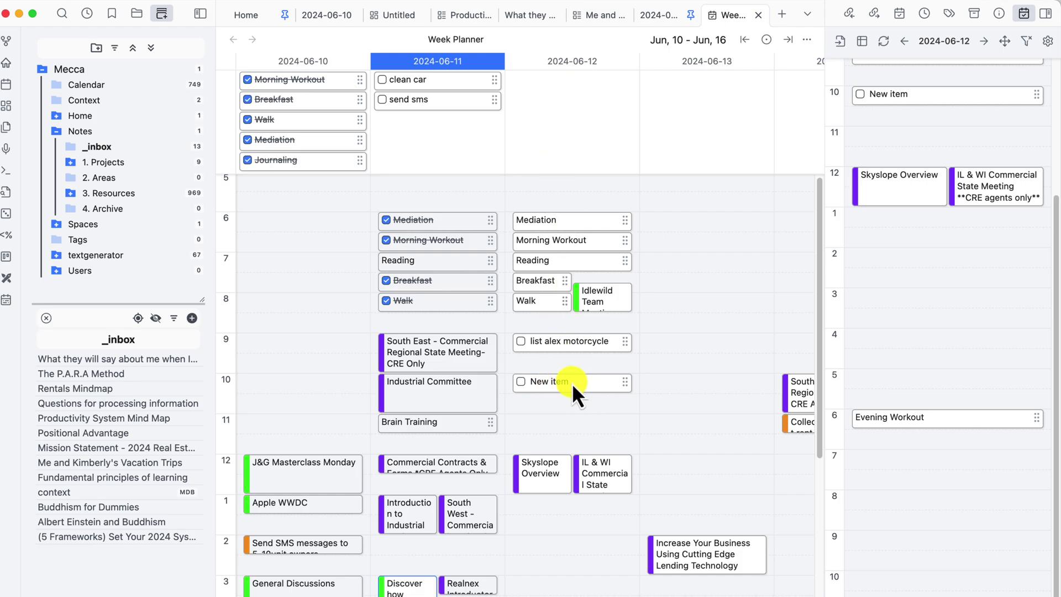
click(947, 43)
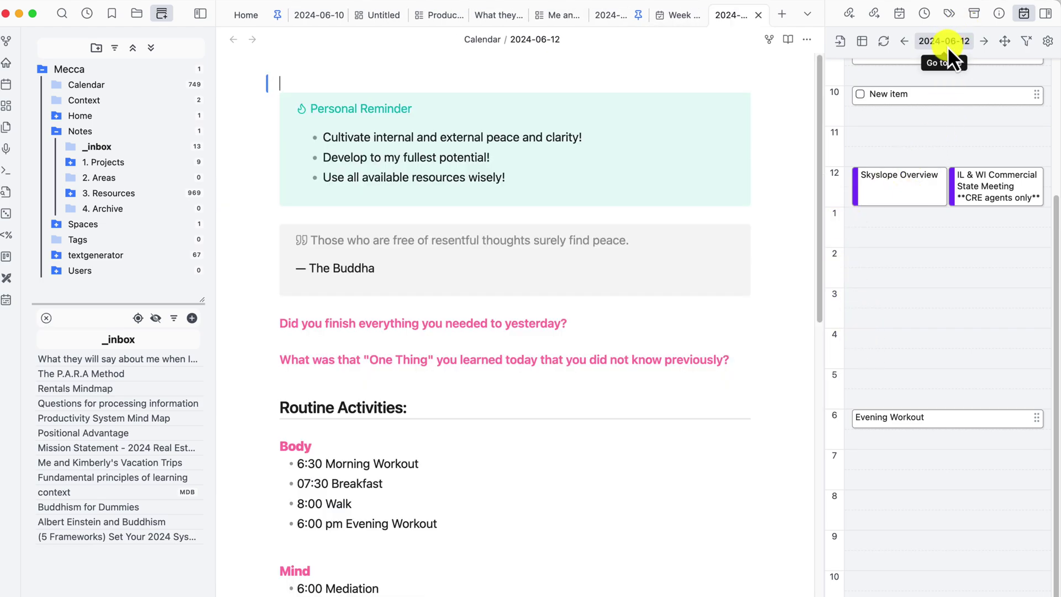
Step: Go back to 2024-06-11, create timeline tasks at 7:00 pm and 7:30 pm, and move the first one to 07:10 pm - 07:40 pm
click(905, 41)
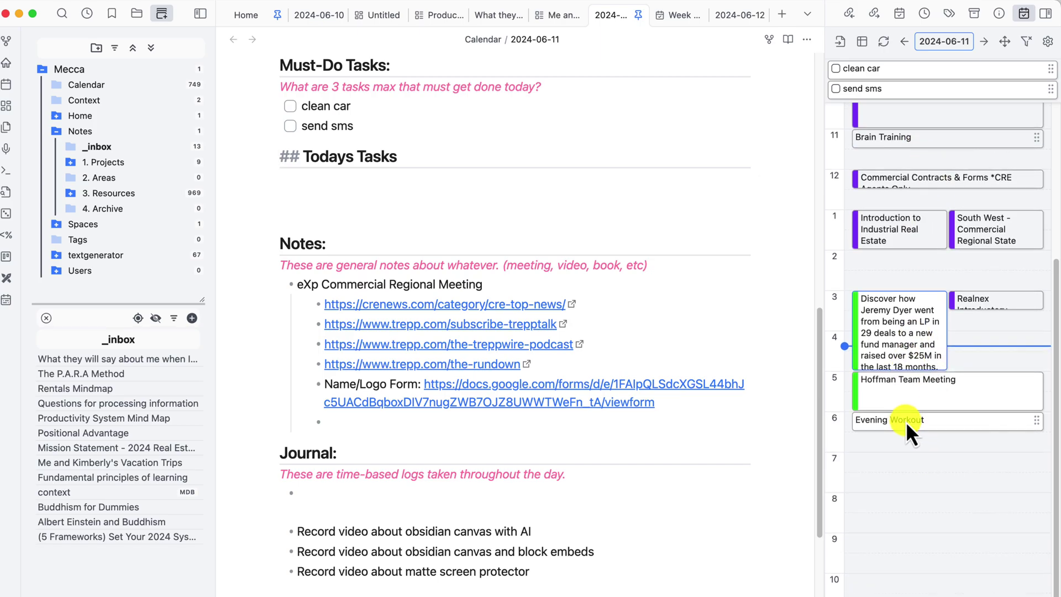
click(900, 463)
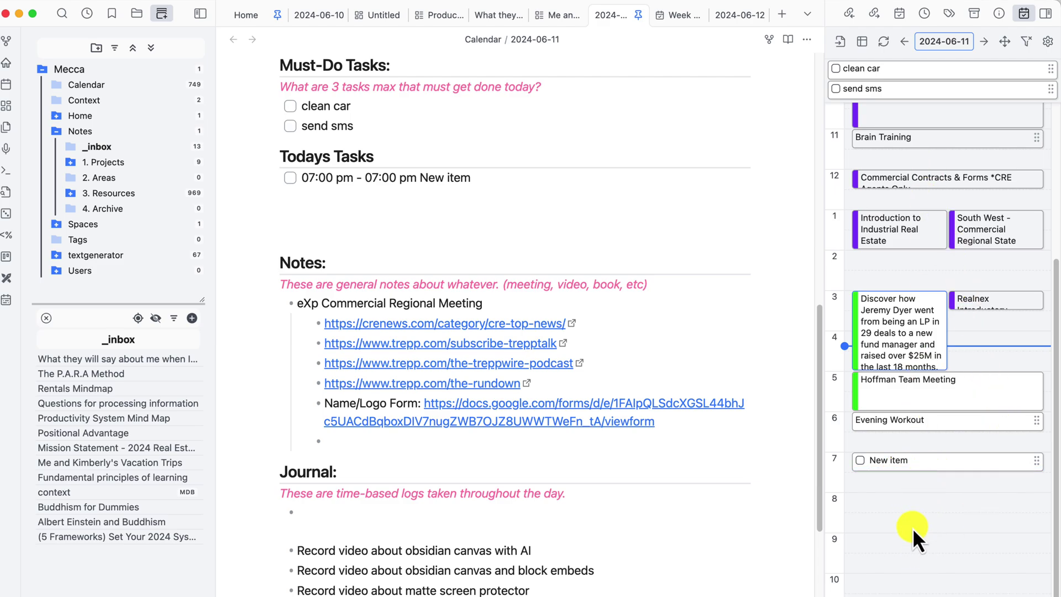
click(922, 477)
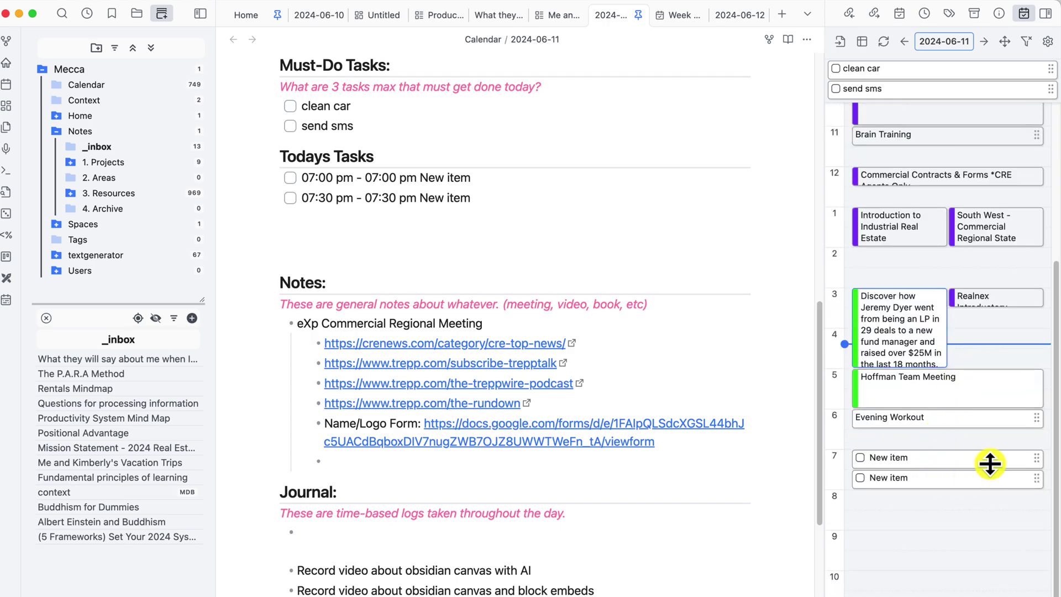
drag(990, 463, 1035, 469)
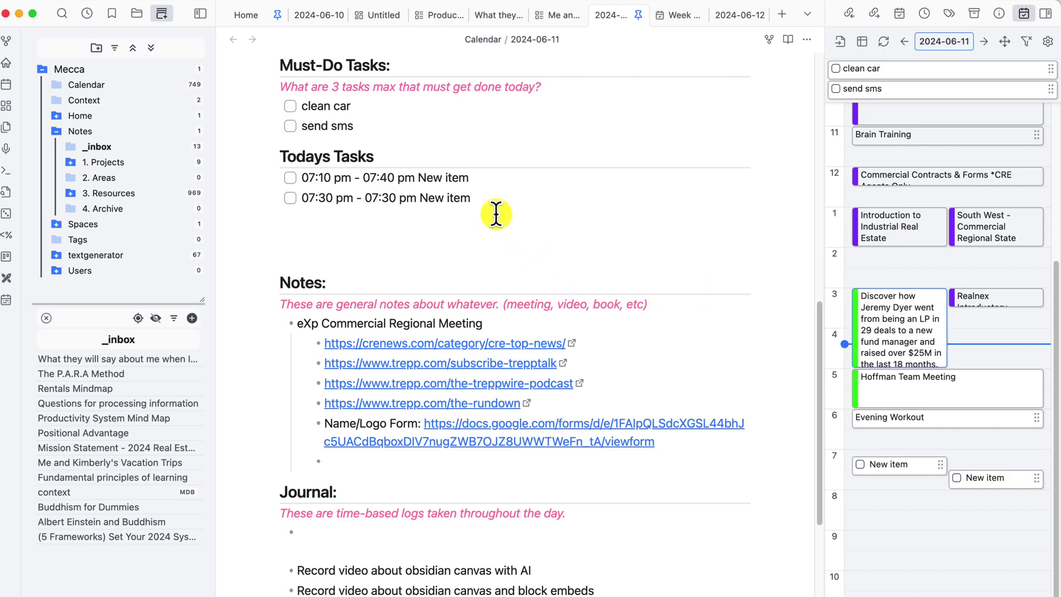
Step: Delete both evening placeholder tasks and the leftover blank line under Todays Tasks in the 2024-06-11 note
drag(496, 213, 228, 182)
key(BackSpace)
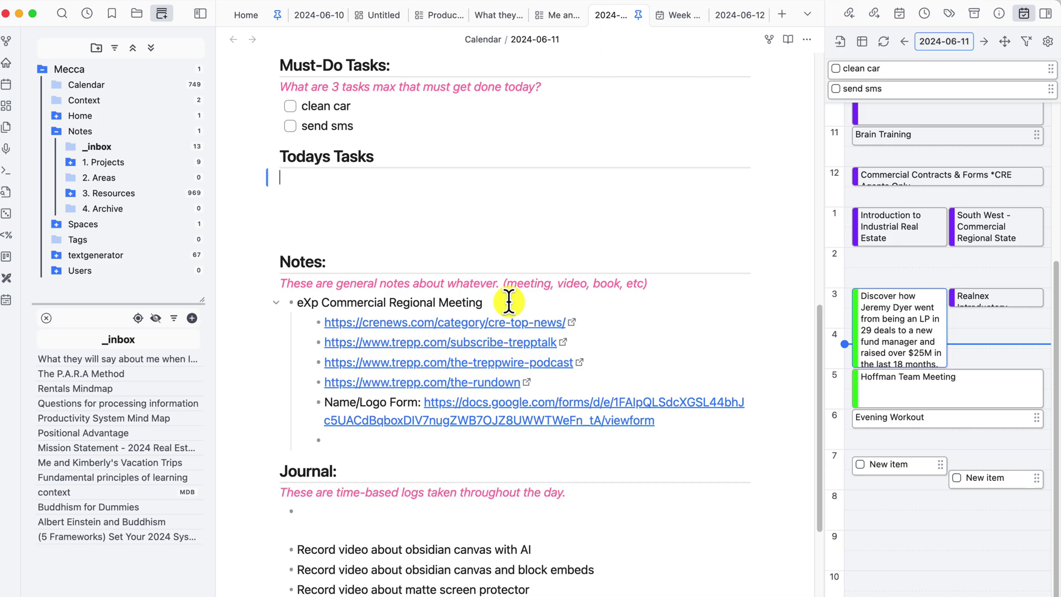
click(279, 195)
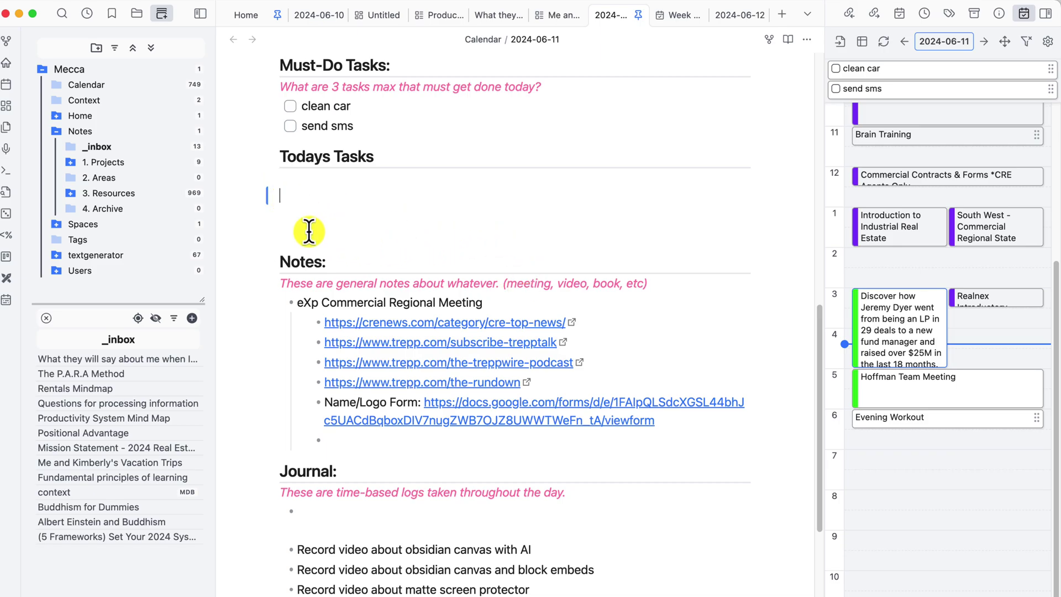
key(BackSpace)
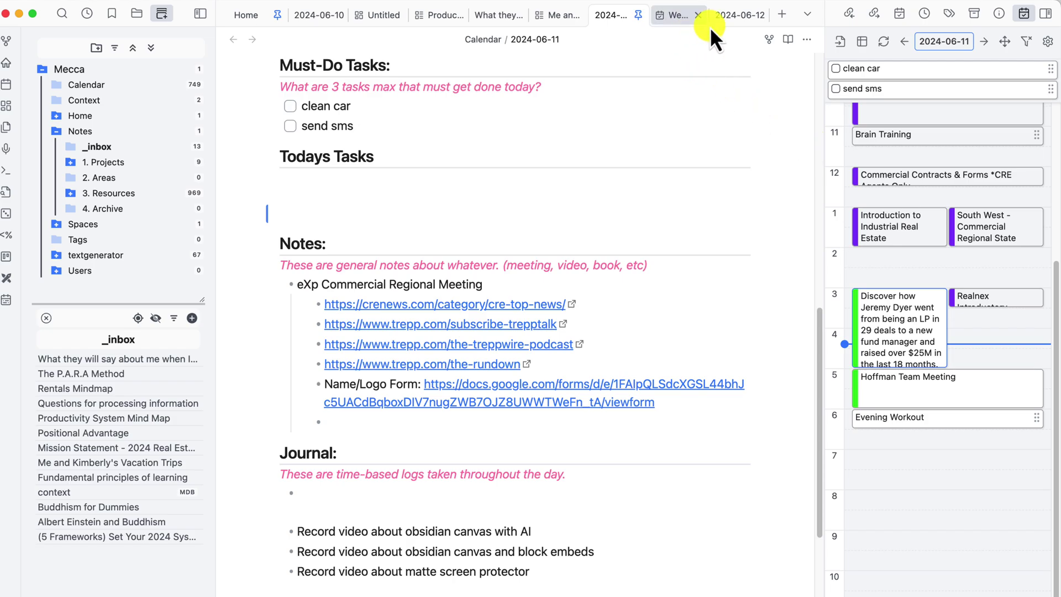
Step: In the 2024-06-12 note, delete the 10:00 am placeholder task and the extra blank lines below the motorcycle task
click(728, 18)
scroll(486, 440, down, 7)
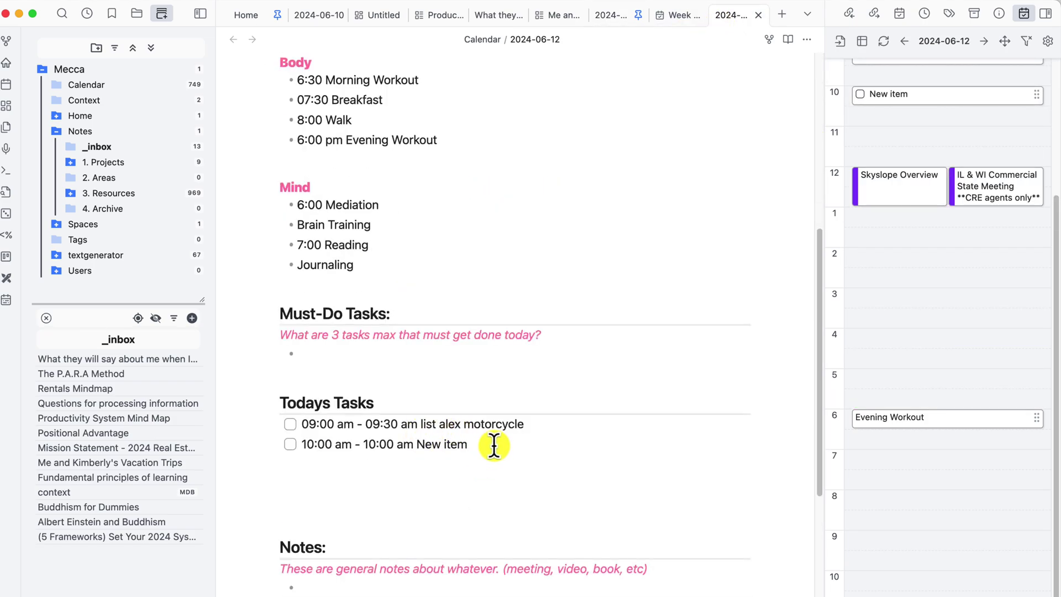
drag(493, 443, 221, 450)
key(BackSpace)
key(BackSpace)
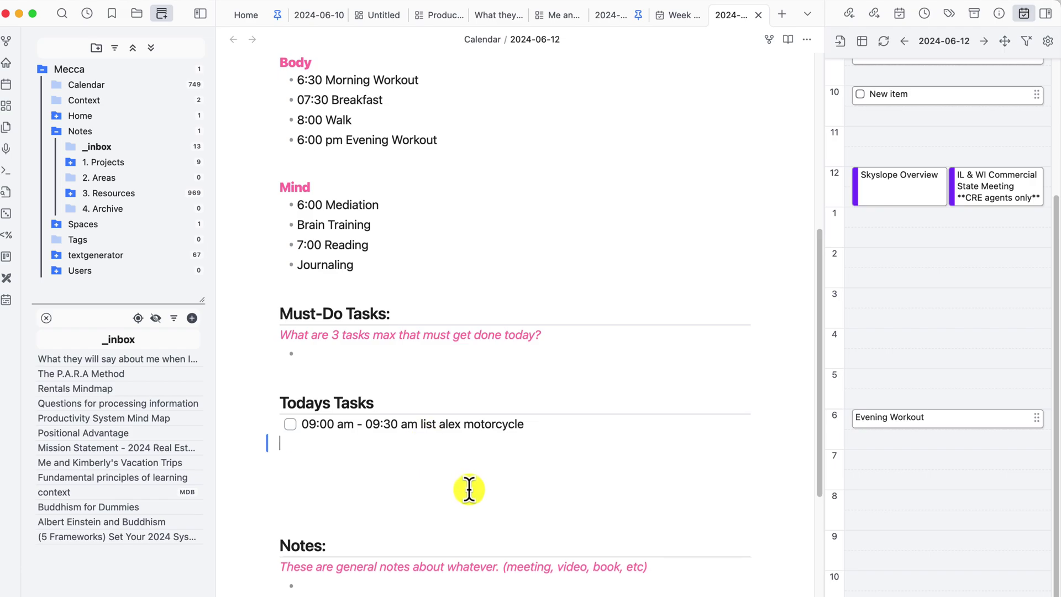
click(367, 463)
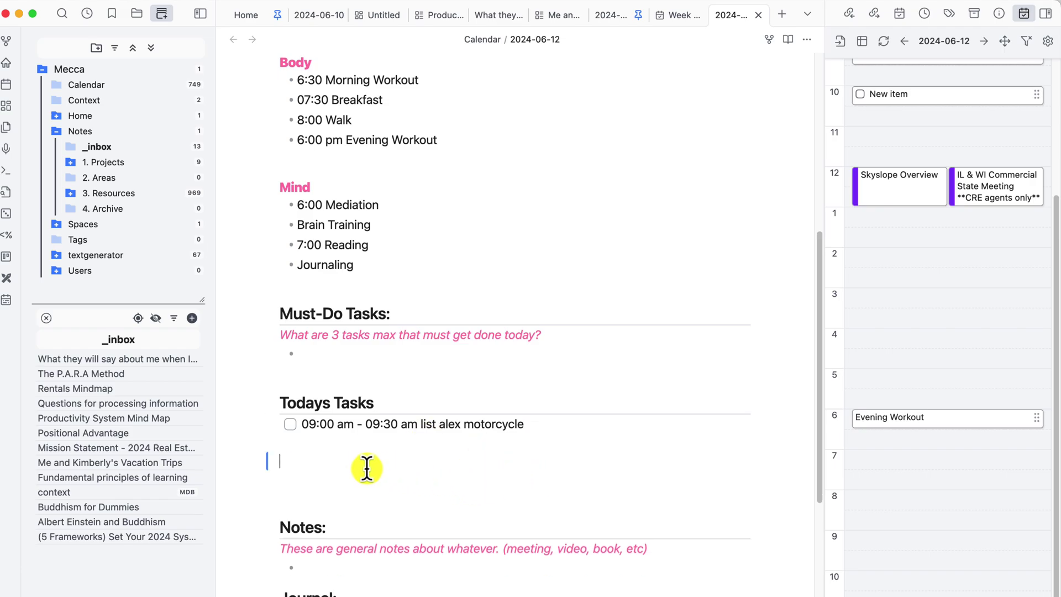
key(BackSpace)
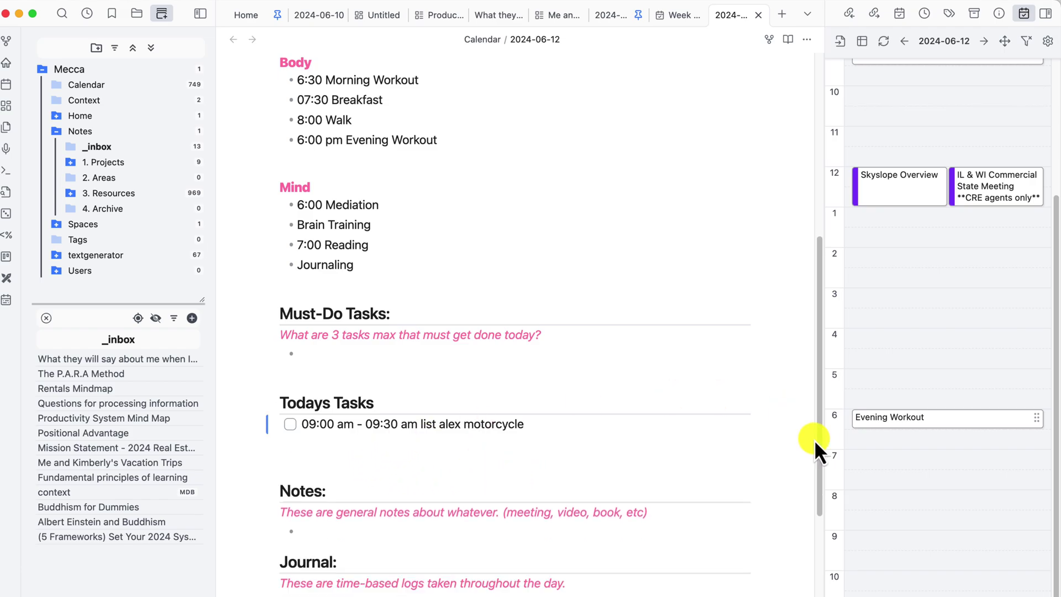
scroll(957, 339, up, 3)
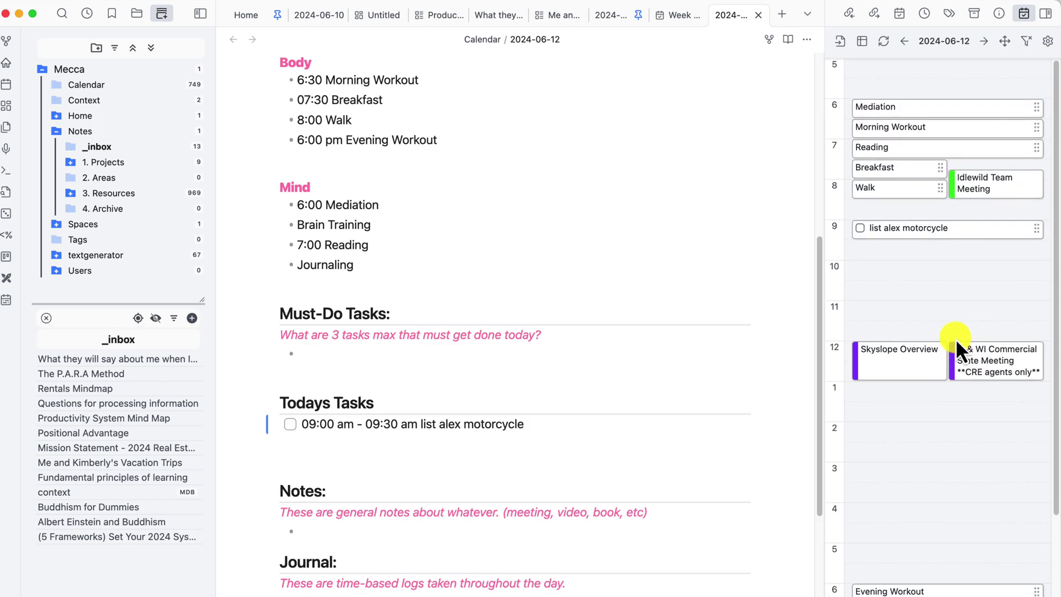
scroll(944, 313, down, 3)
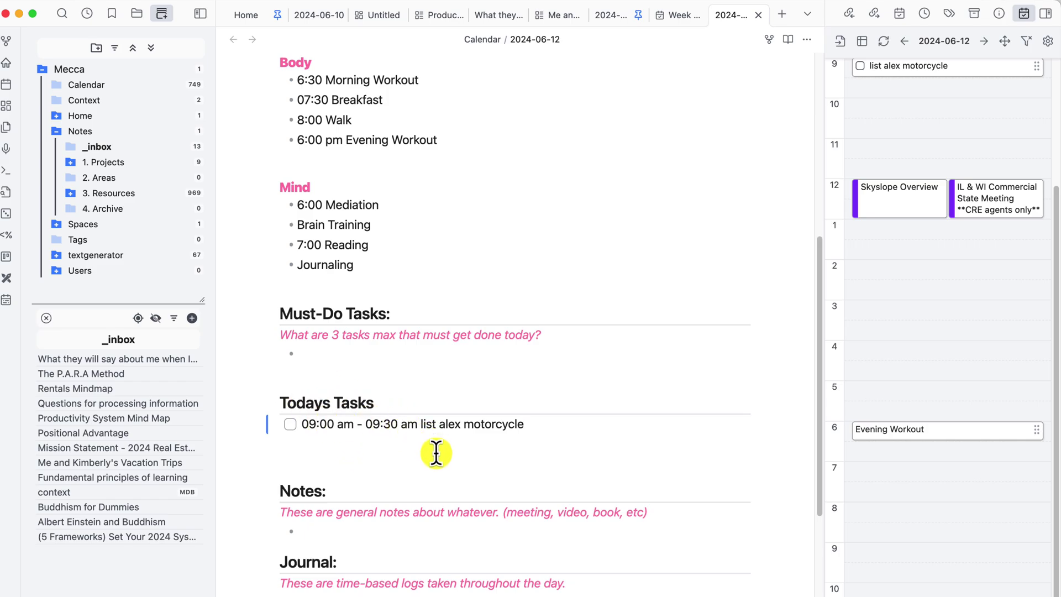
scroll(937, 268, up, 1)
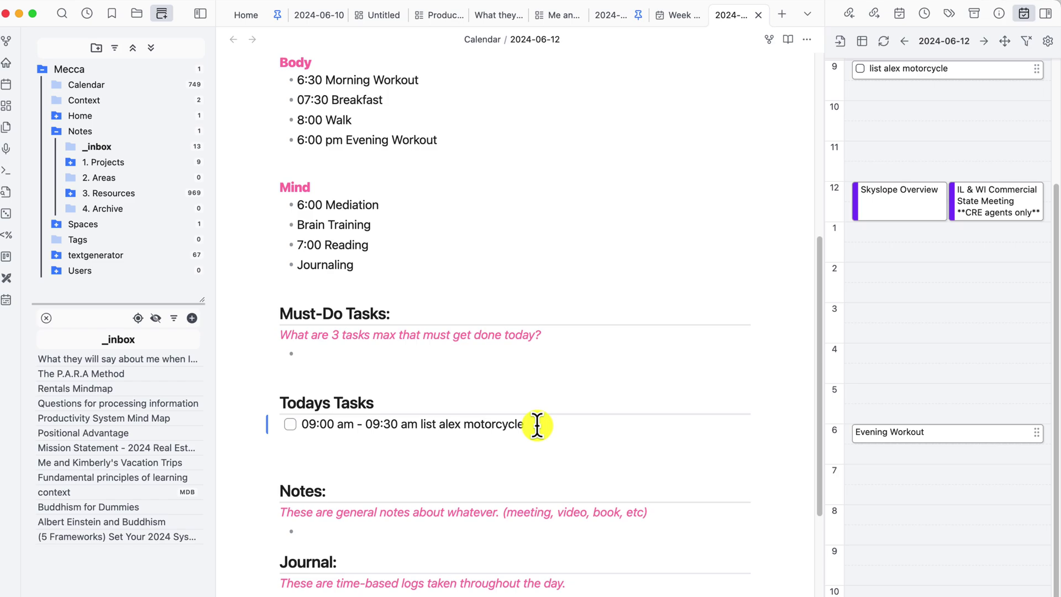
text((@)
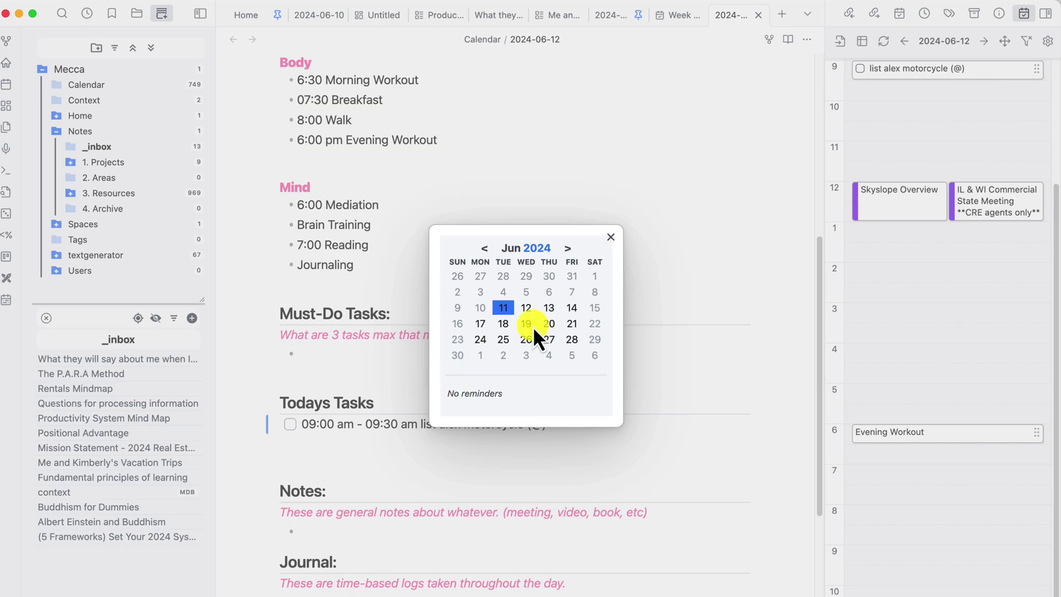
click(611, 237)
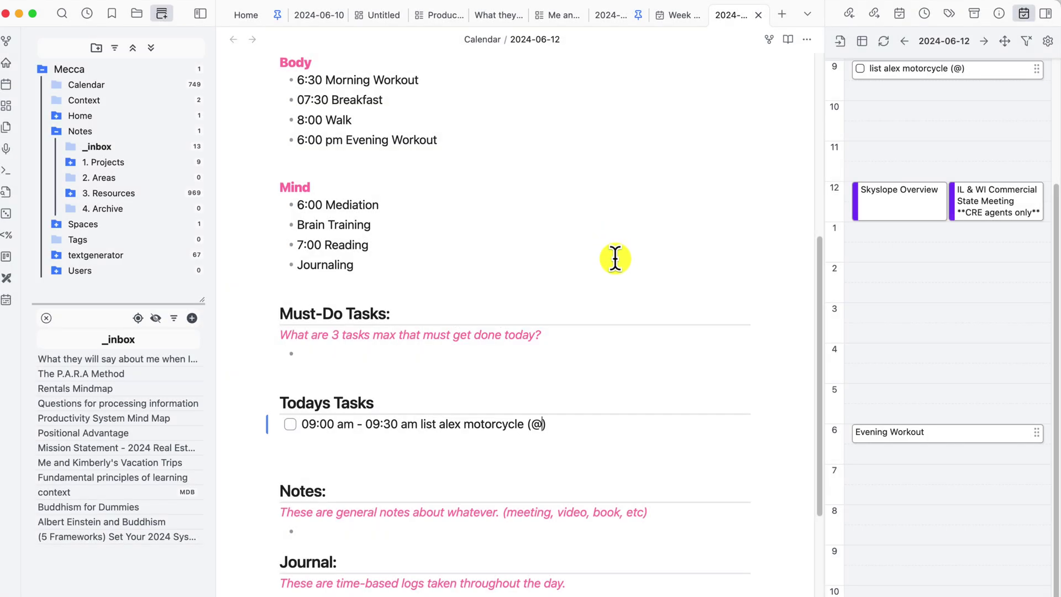
drag(526, 424, 542, 426)
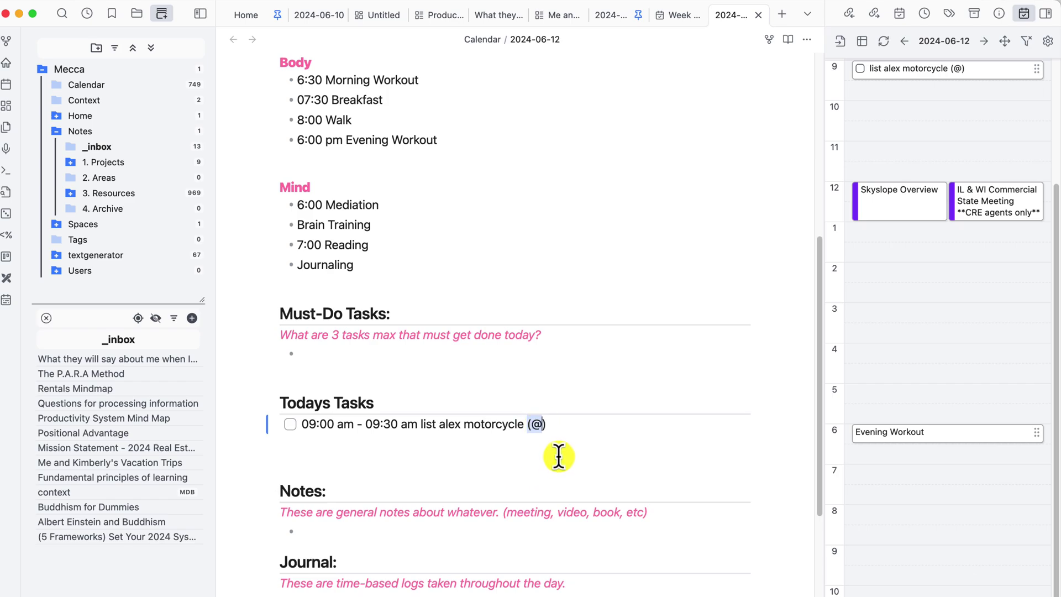
click(543, 428)
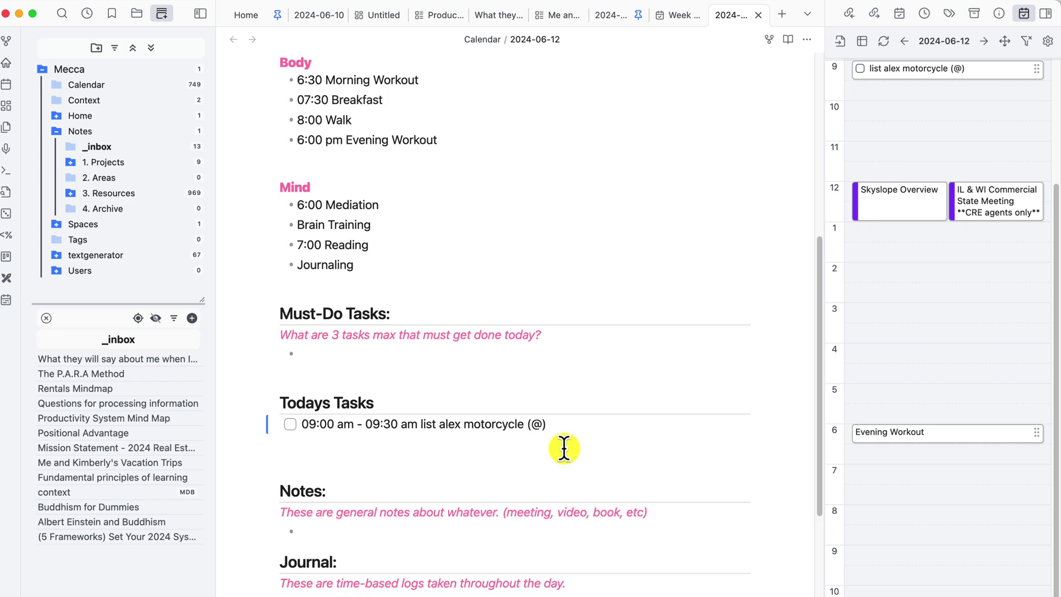
key(BackSpace)
key(BackSpace)
key(BackSpace)
text((@)
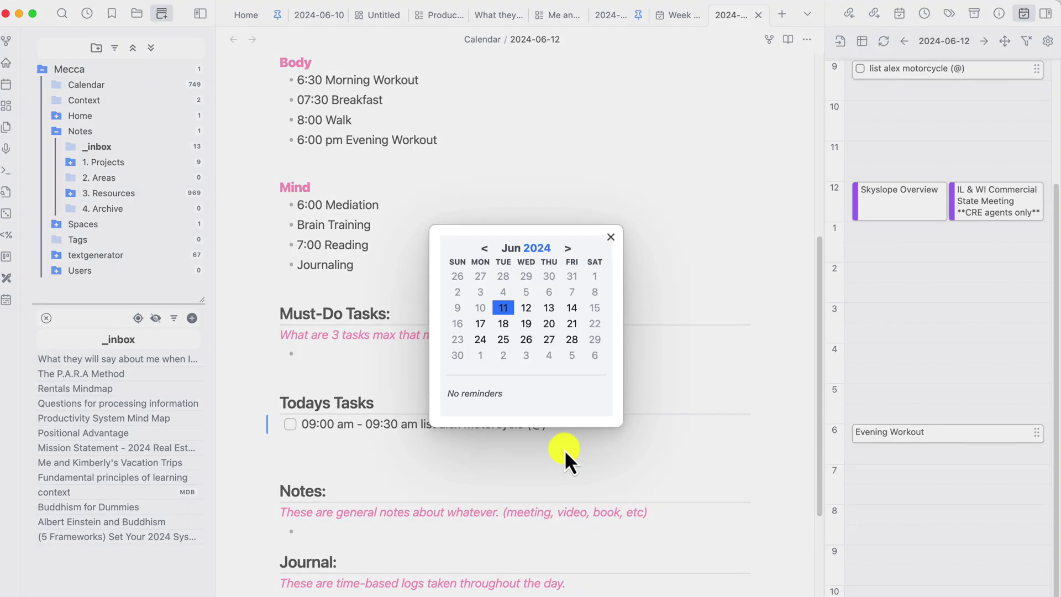
click(528, 308)
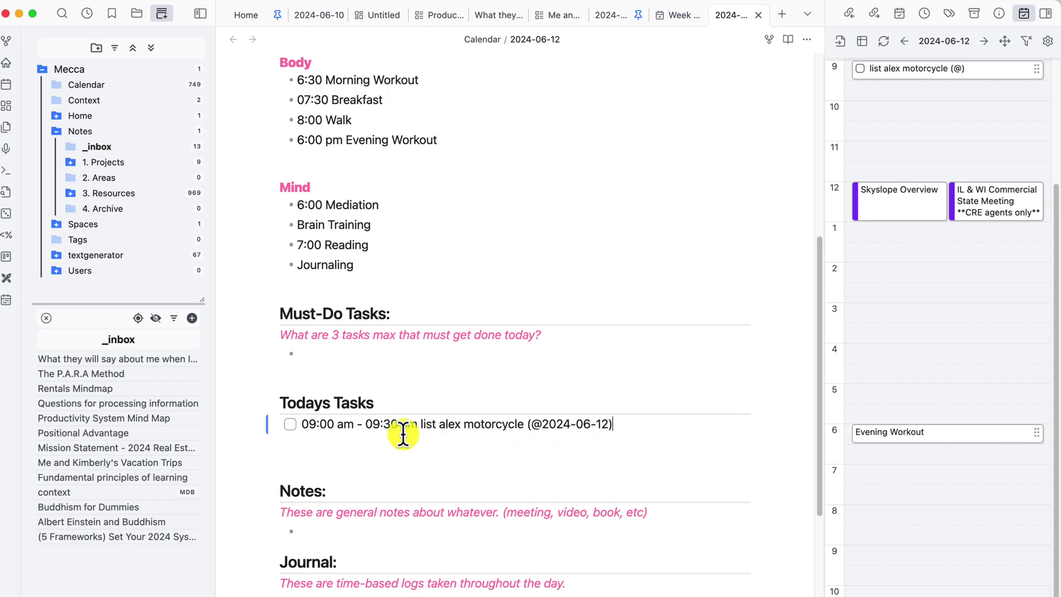
drag(303, 426, 355, 427)
key(super+c)
click(608, 425)
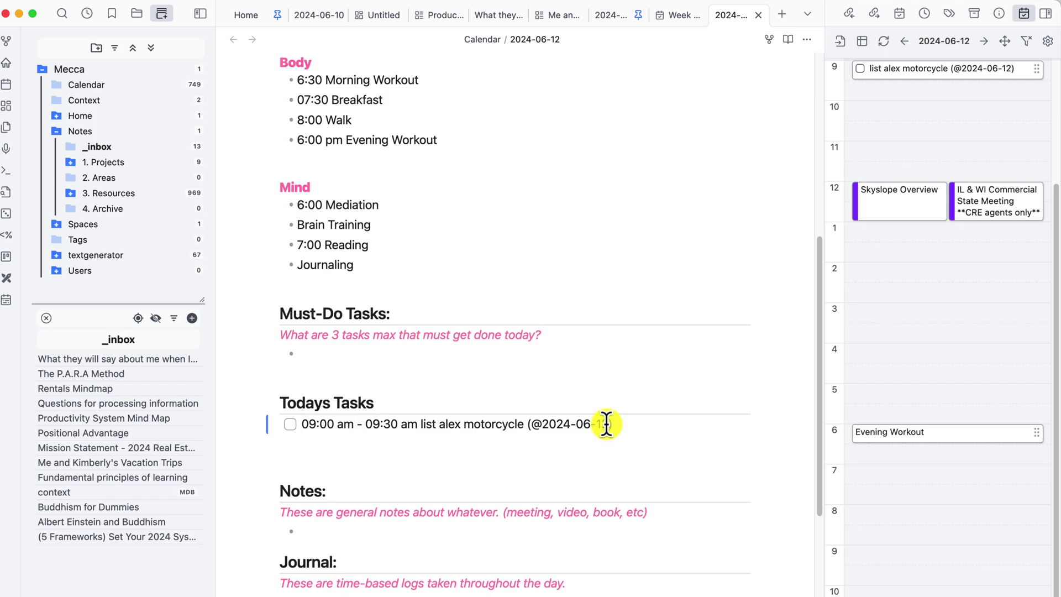
key(super+v)
click(677, 424)
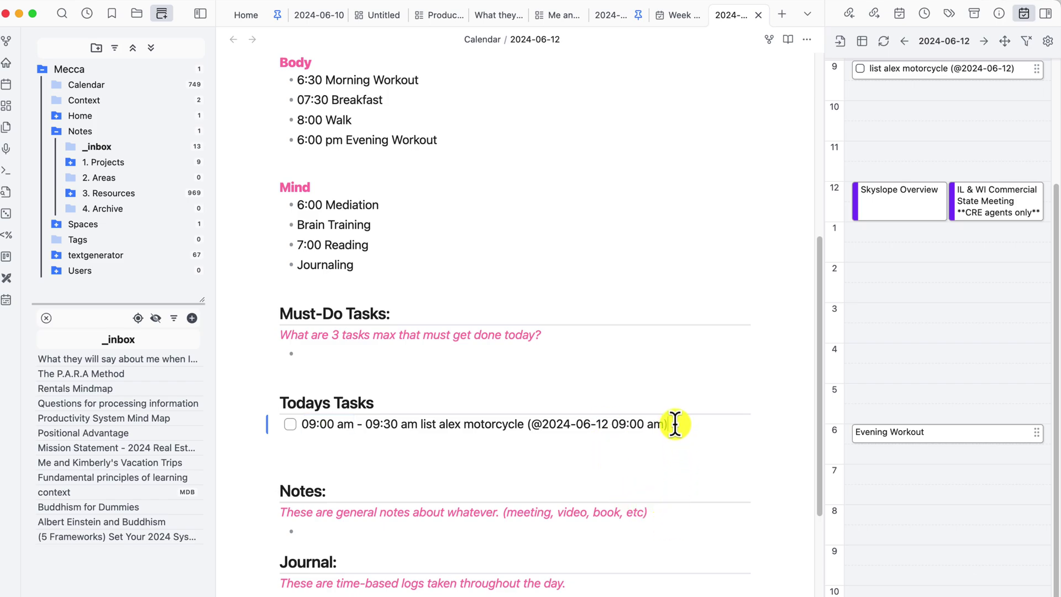
click(557, 443)
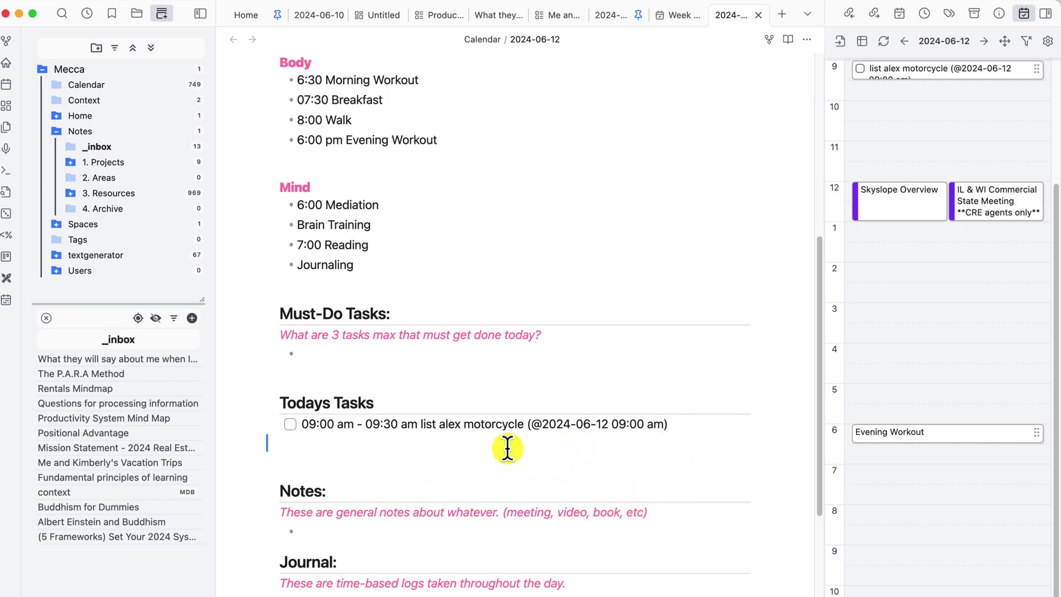
Step: Check the reminders list for the motorcycle task, and return to the 2024-06-11 daily note
click(924, 15)
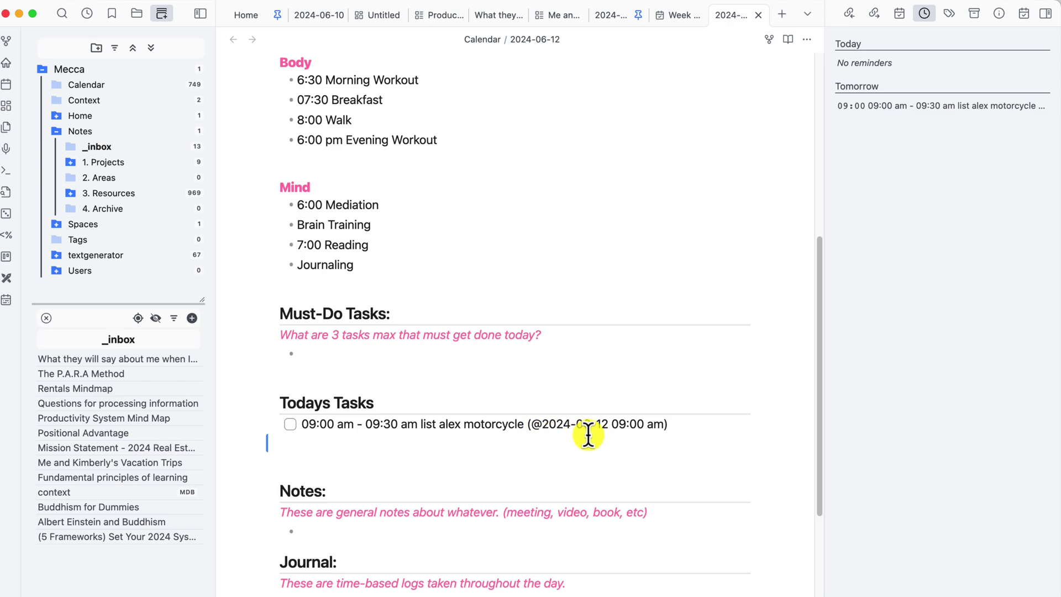
key(super+7)
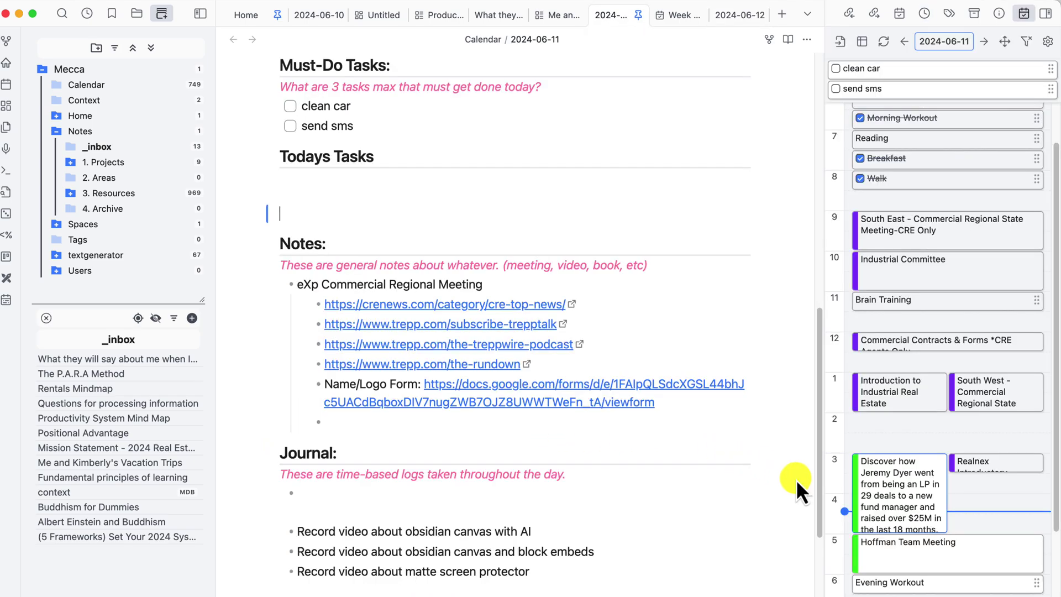